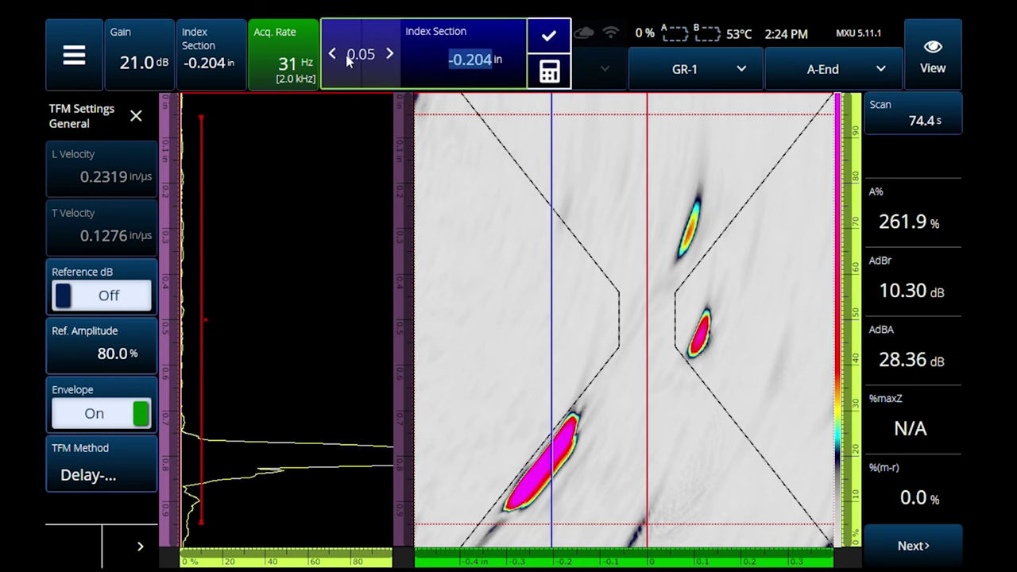
Move the index section cursor to -0.220 in on the lower flaw indication and reduce the gain to 12.0 dB
scroll(599, 342, "down", 15)
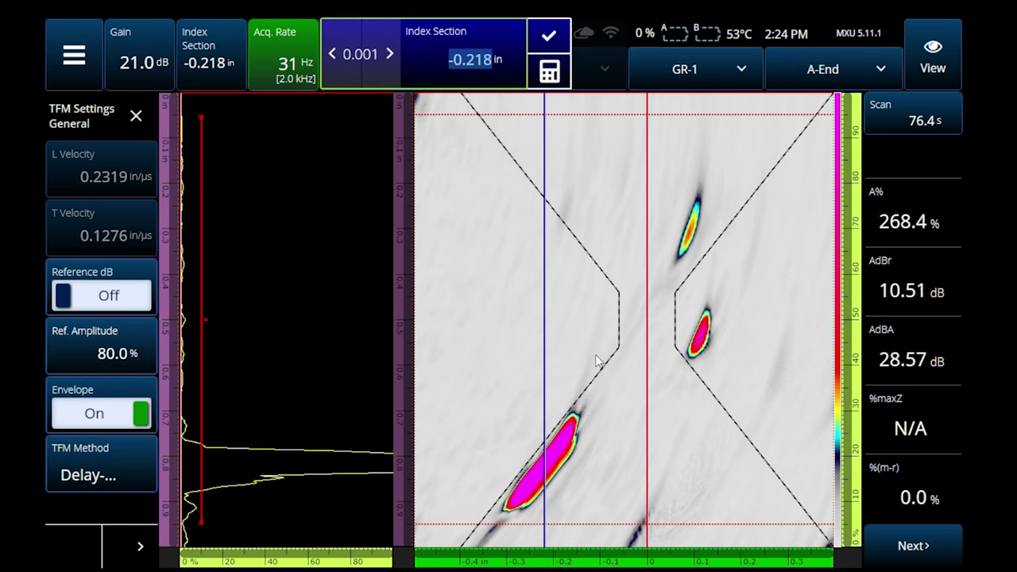
scroll(598, 359, "down", 1)
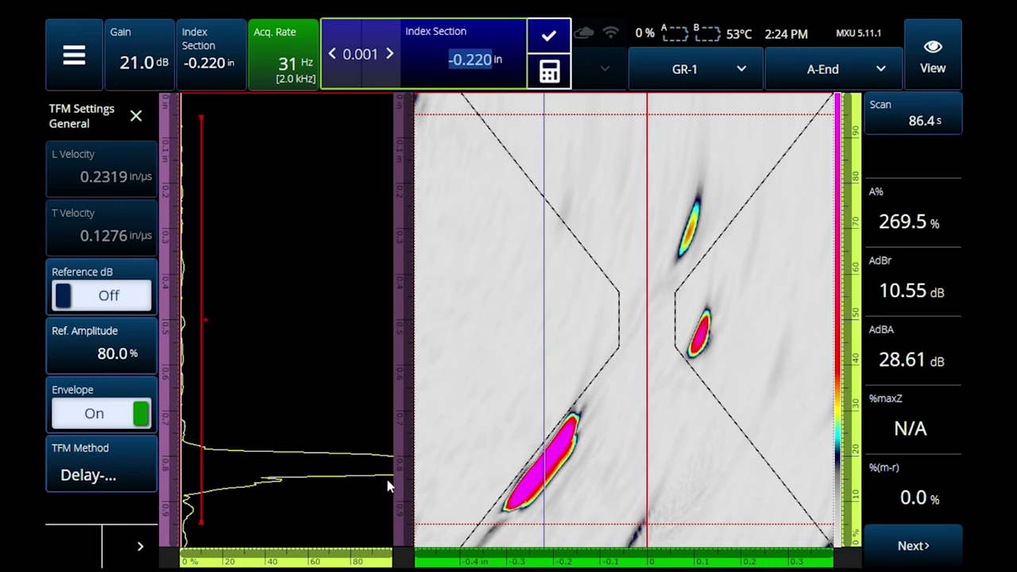
left_click(139, 56)
scroll(312, 219, "down", 6)
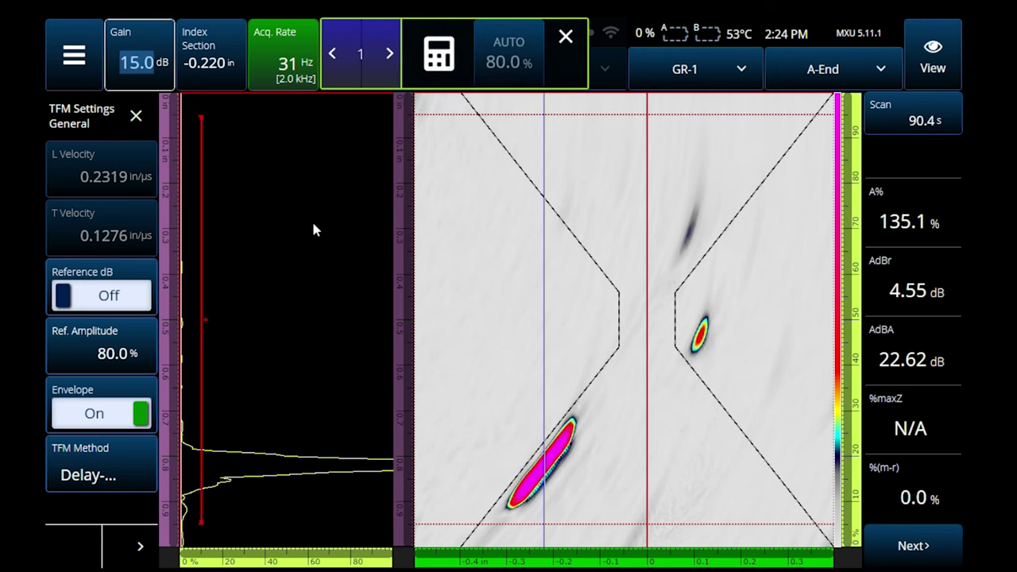
scroll(313, 225, "down", 3)
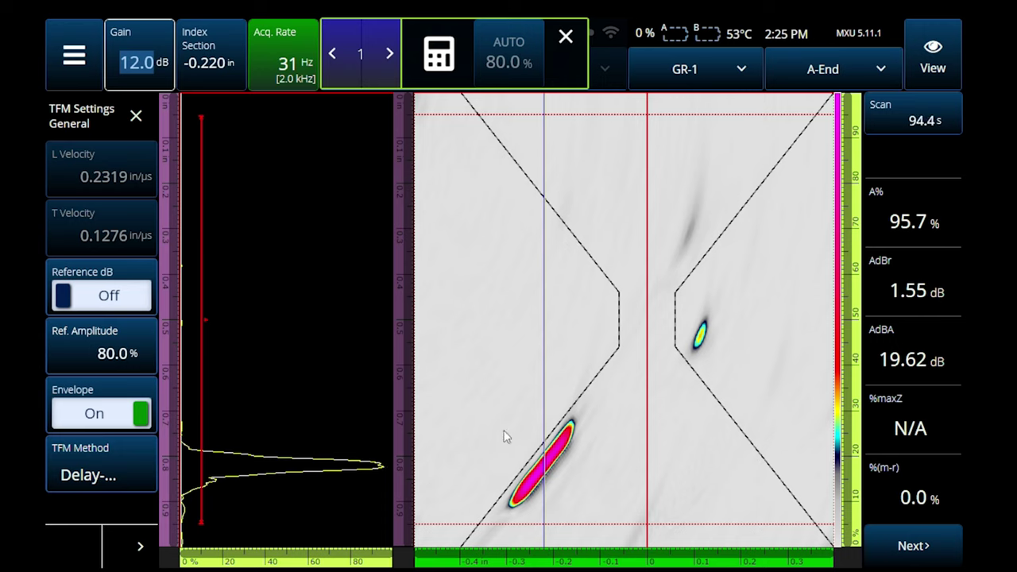
scroll(575, 444, "down", 1)
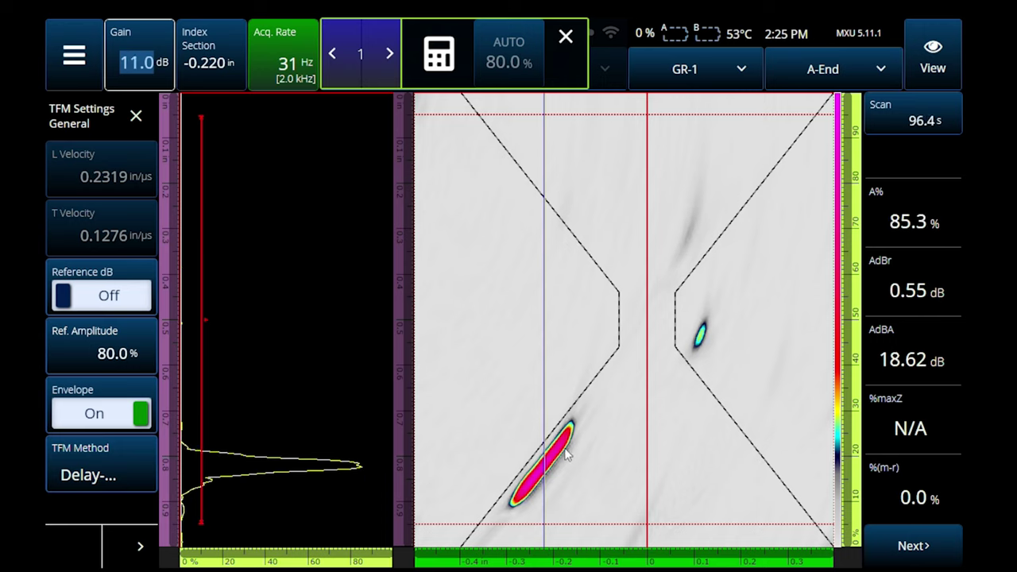
scroll(566, 453, "up", 1)
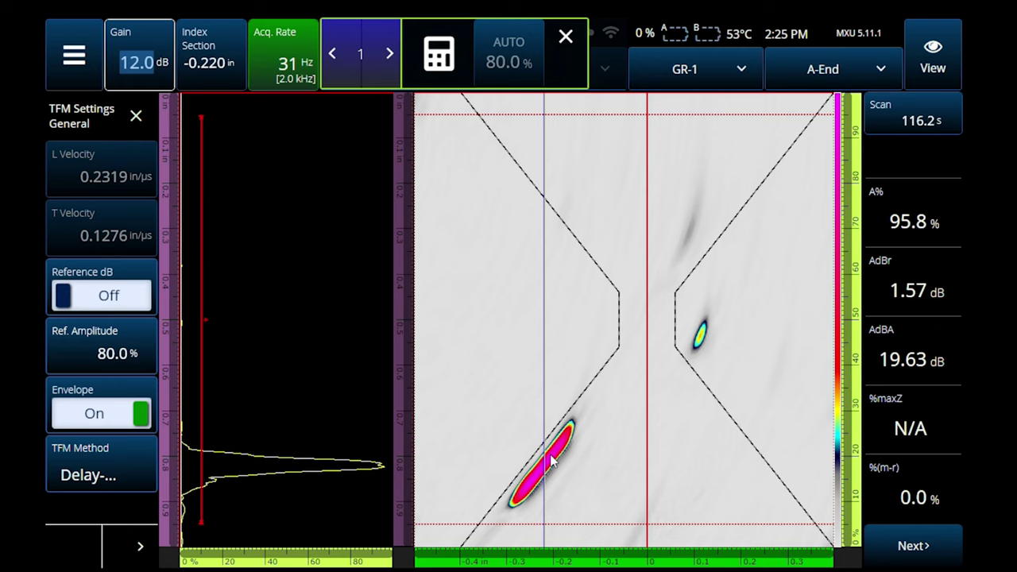
Change the TFM method to Phase Coherence
left_click(283, 221)
left_click(100, 460)
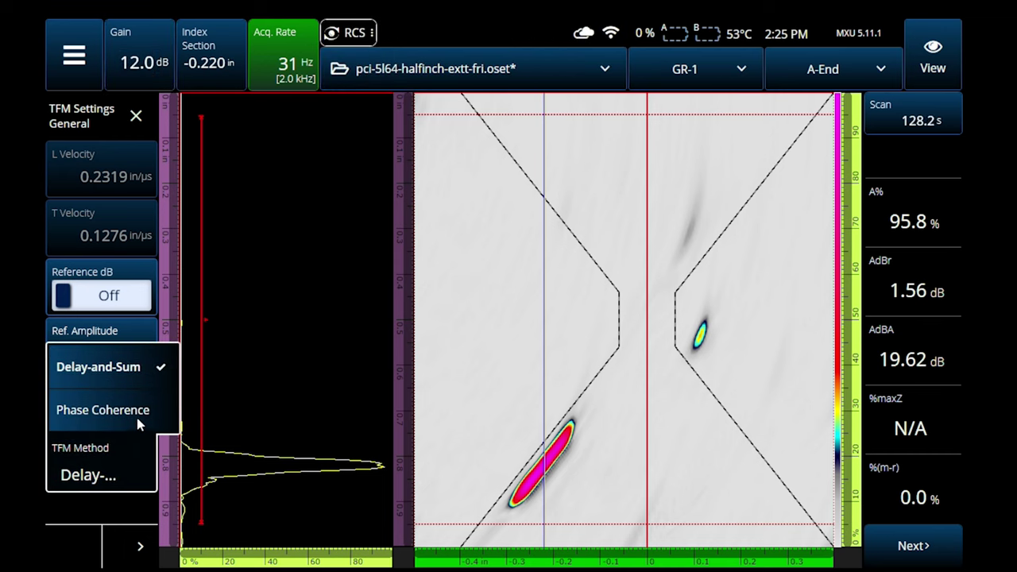
left_click(139, 411)
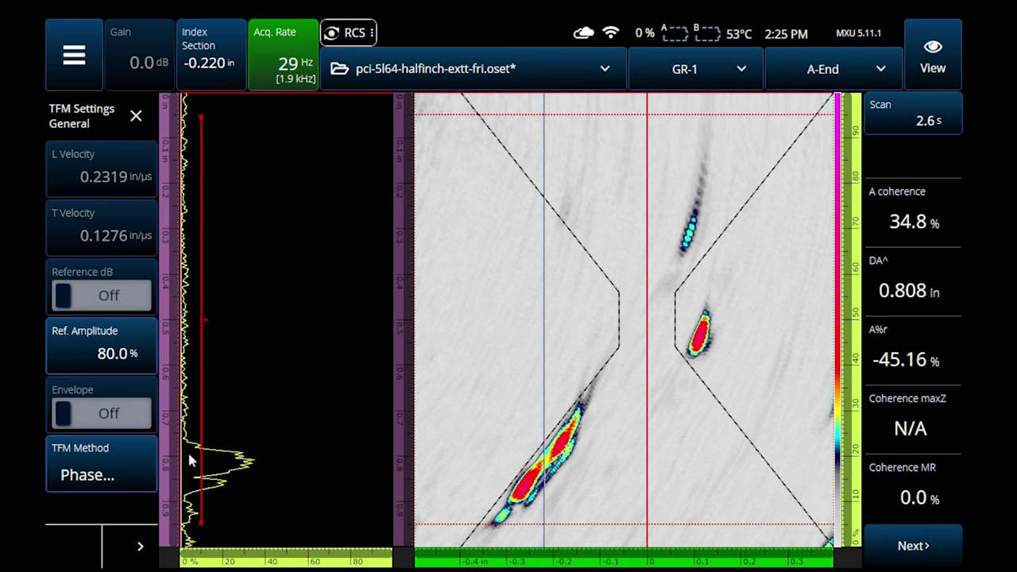
Shift the index section cursor to -0.260 in on the lower flaw indication
left_click(543, 425)
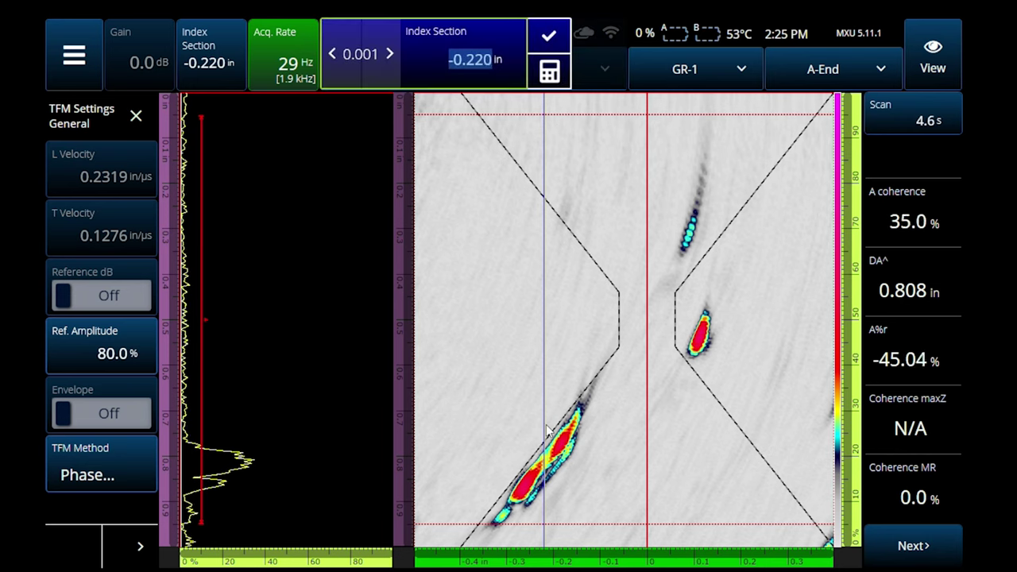
scroll(545, 427, "down", 15)
scroll(545, 432, "down", 20)
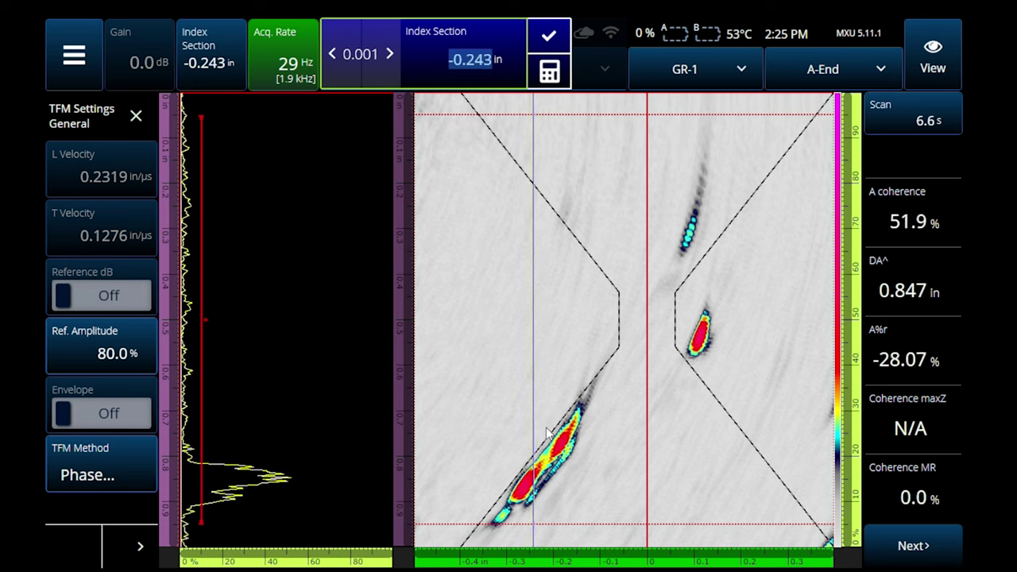
scroll(544, 433, "down", 3)
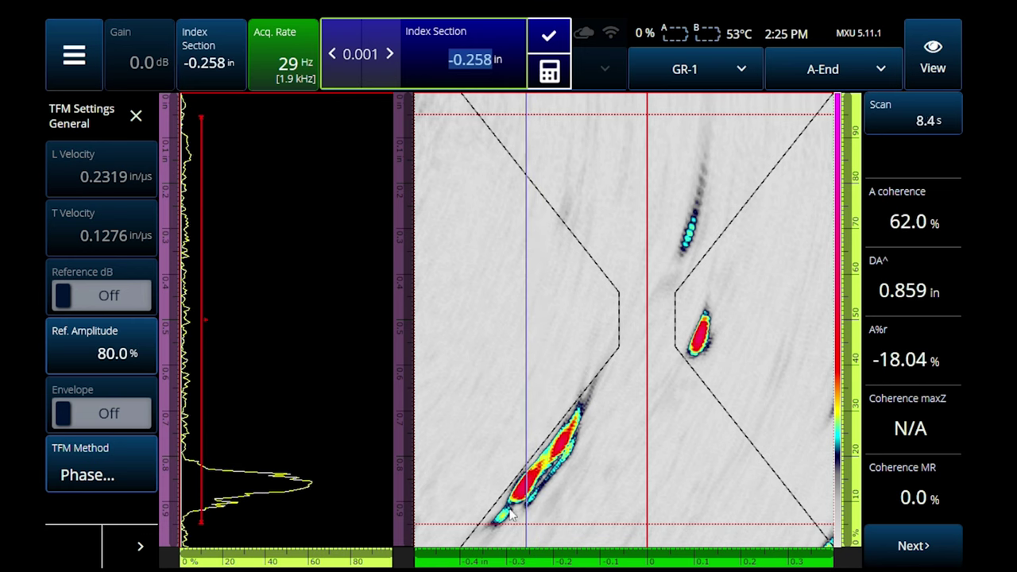
scroll(521, 486, "down", 1)
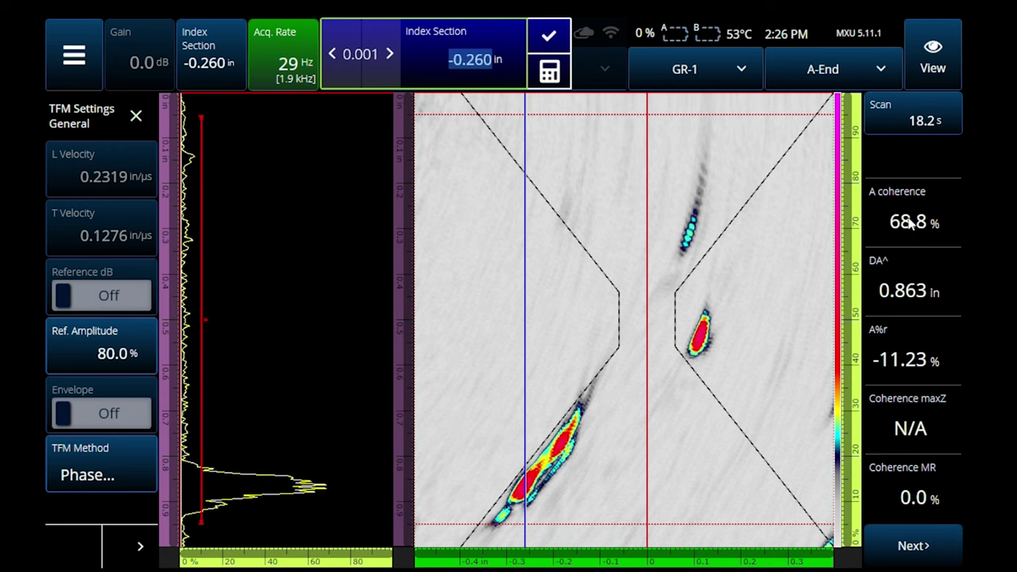
Review the Sparse options in the TFM pulser settings, keeping Full Matrix selected
left_click(140, 546)
left_click(120, 428)
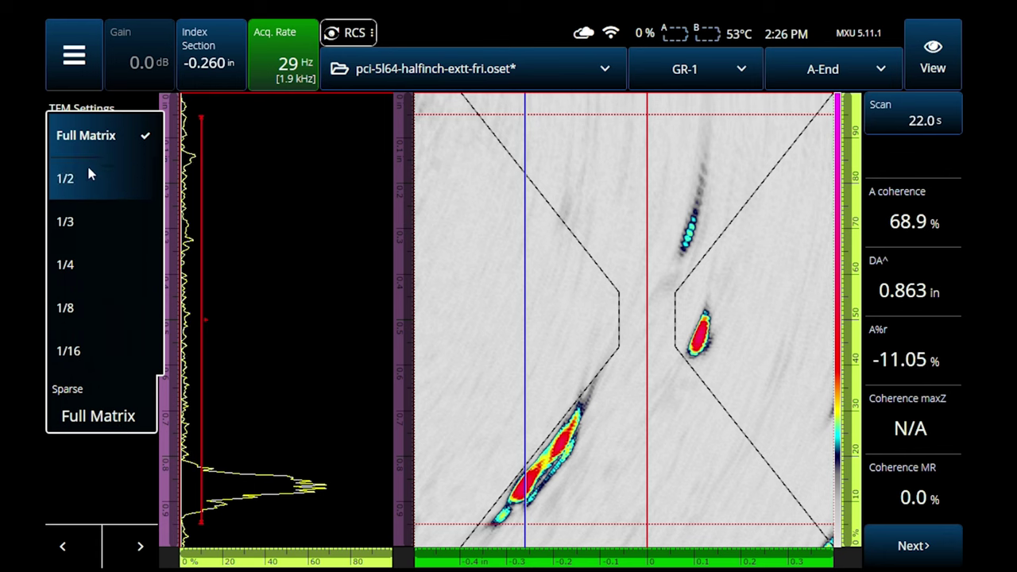
left_click(71, 143)
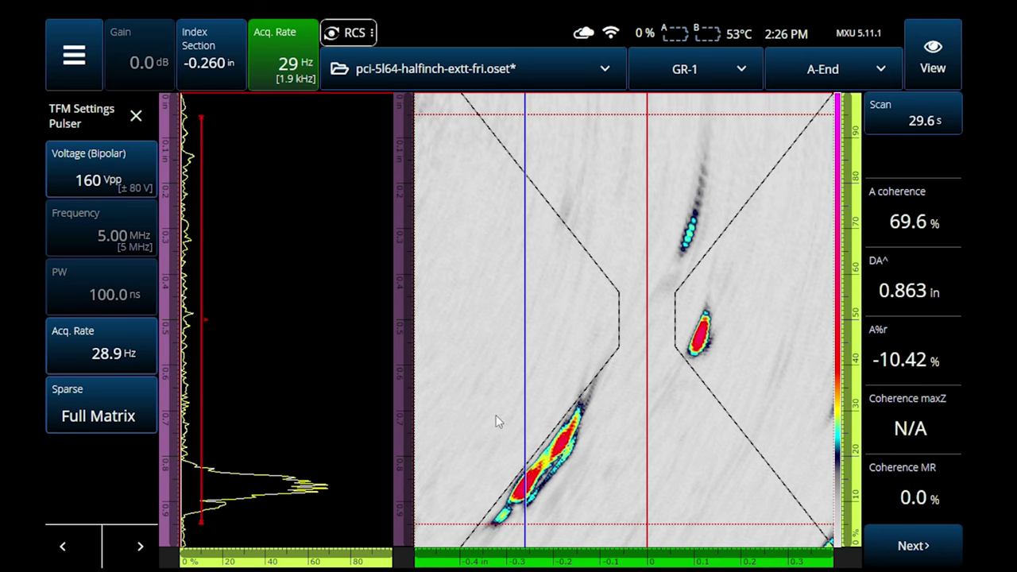
Place the A-scan reference cursor at the signal peak at 69.0% and the measurement cursor at the noise level at 4.6%
right_click(328, 491)
left_click(379, 421)
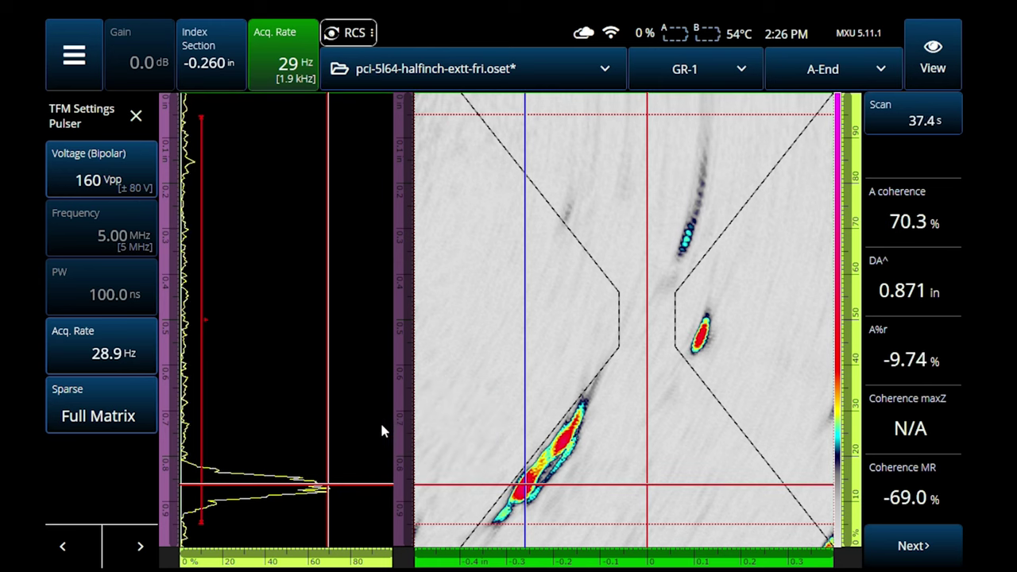
right_click(189, 303)
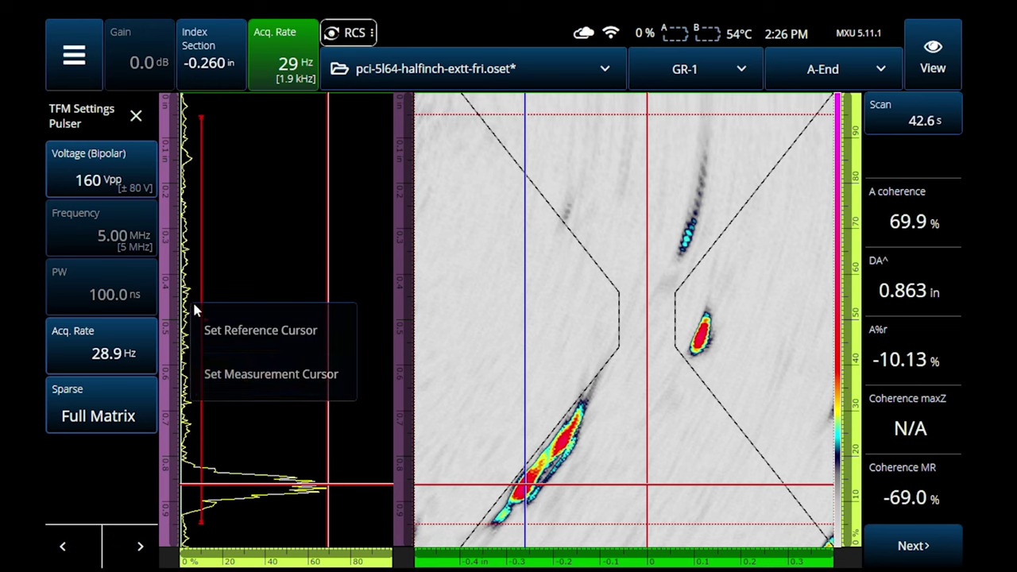
left_click(248, 374)
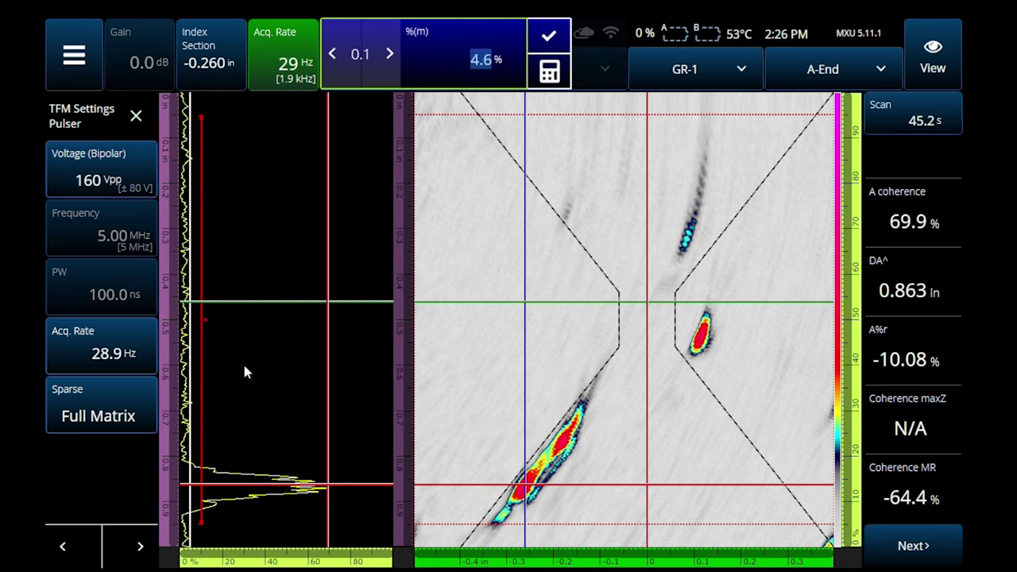
left_click(327, 379)
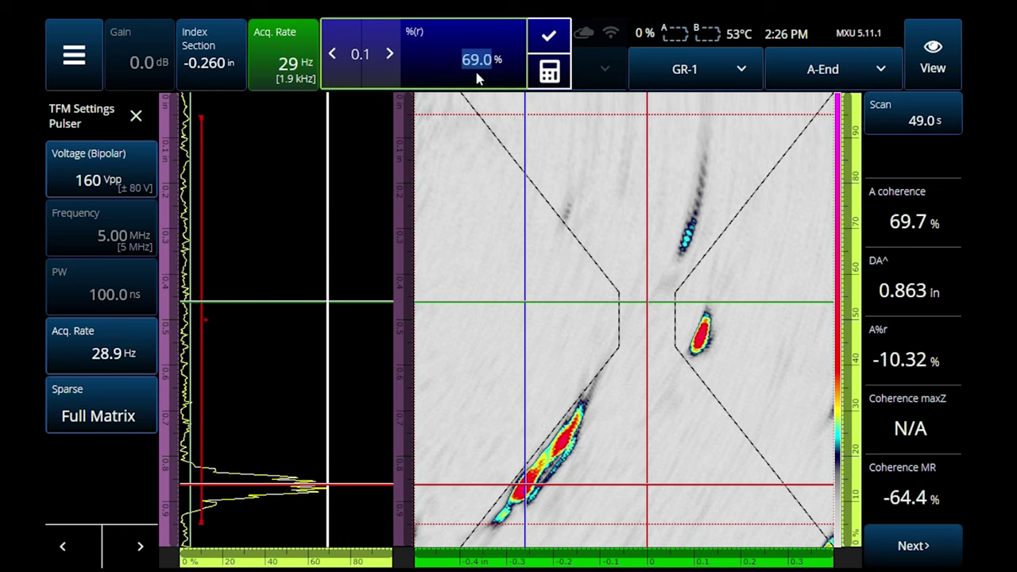
left_click(190, 273)
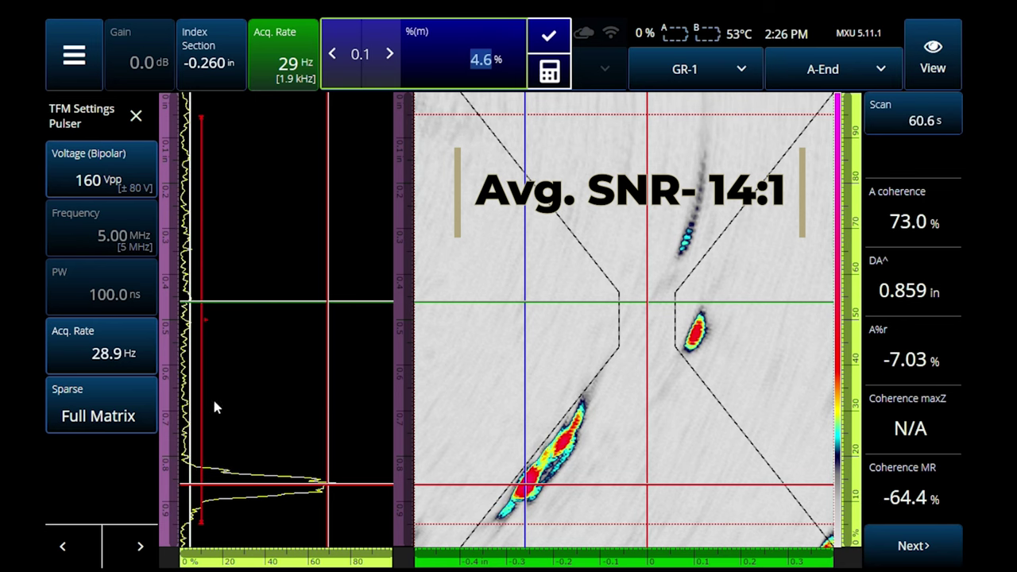
Set the Sparse firing to 1/8 and raise the A-scan measurement cursor to 9.0% at the noise level
left_click(120, 424)
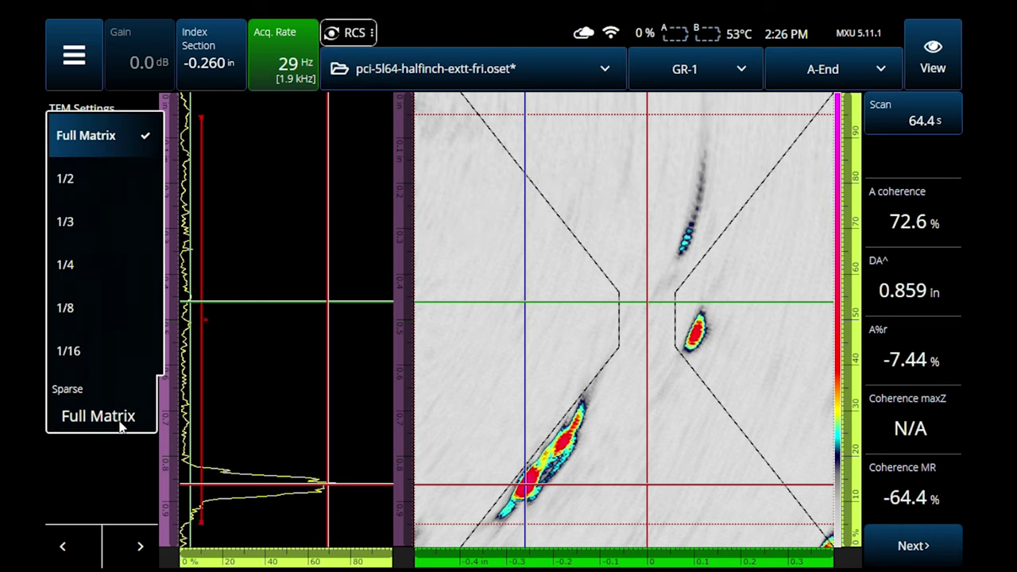
left_click(96, 309)
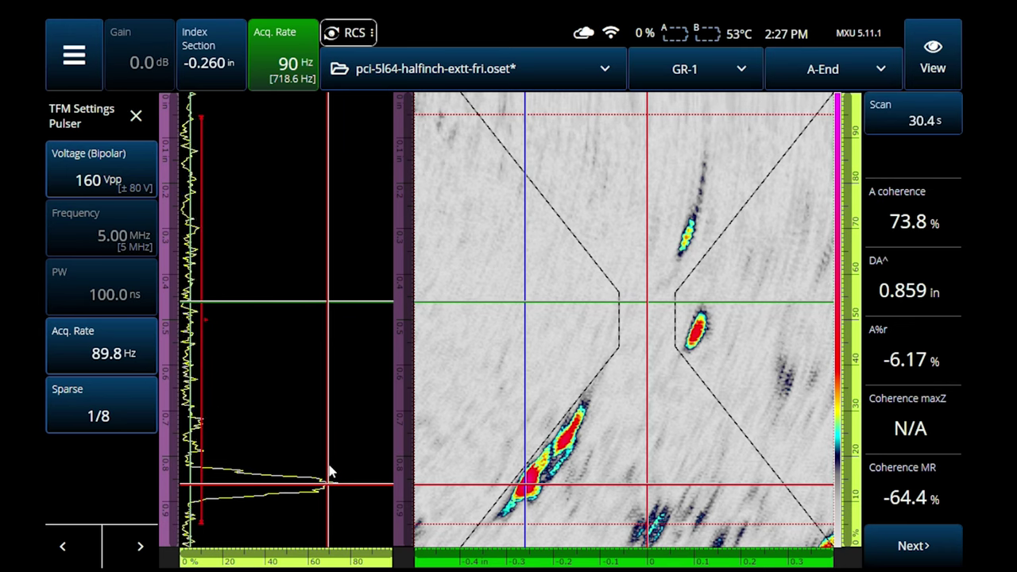
left_click(201, 415)
scroll(200, 414, "up", 20)
scroll(265, 411, "up", 16)
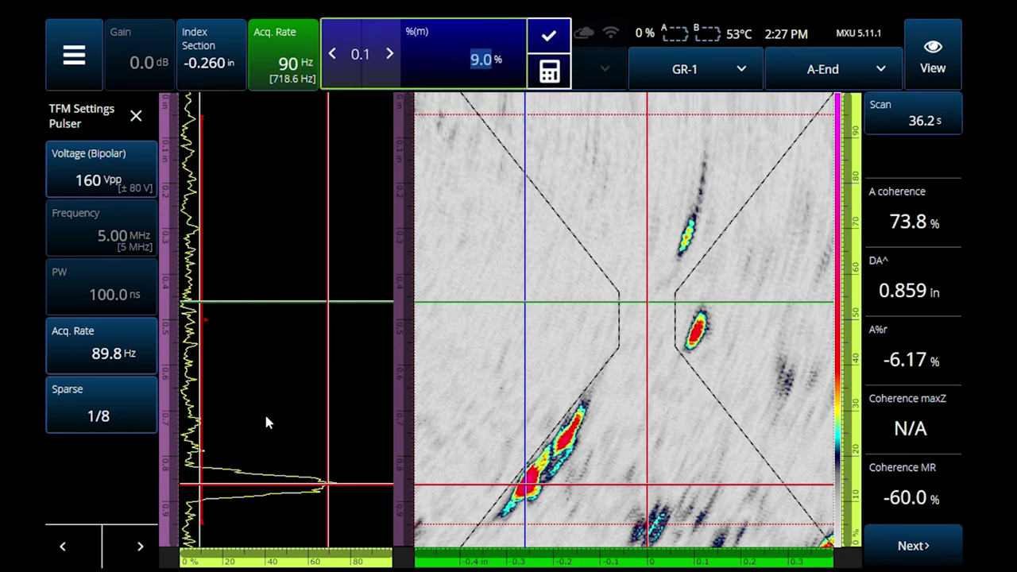
Raise the A-scan reference cursor to about 73% at the signal peak, then select the measurement cursor
left_click(328, 434)
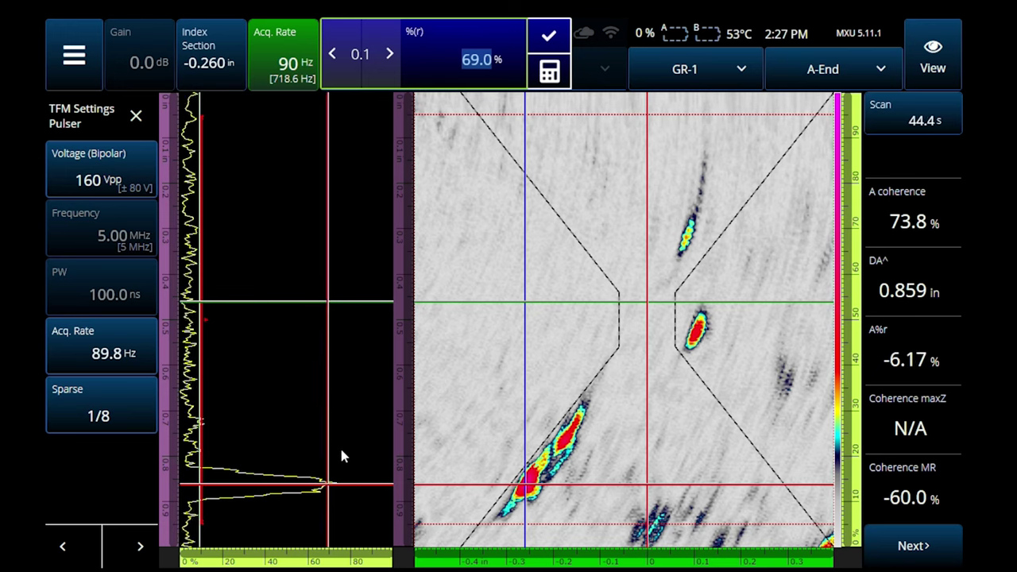
scroll(339, 445, "up", 20)
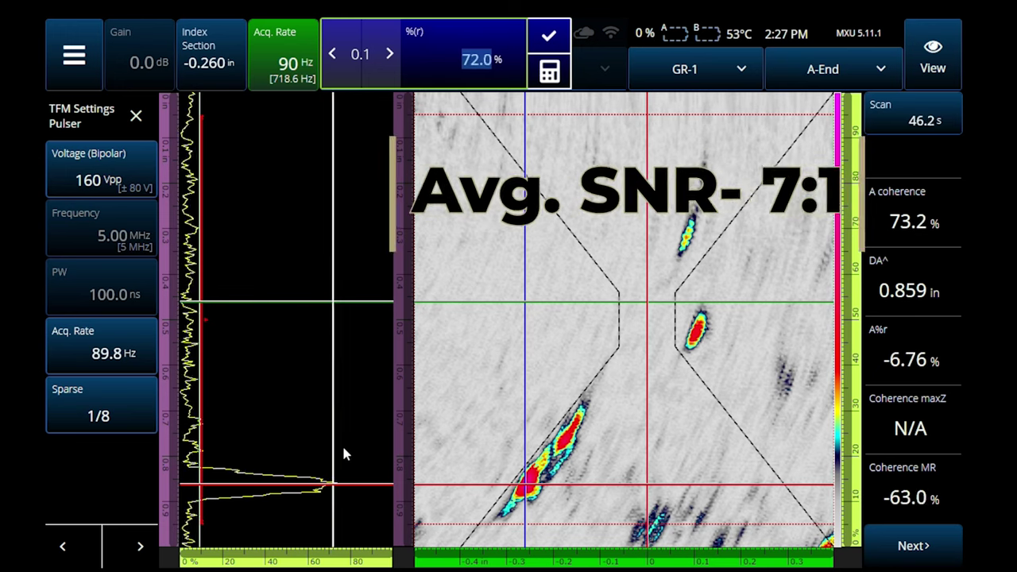
scroll(342, 443, "up", 9)
left_click(201, 365)
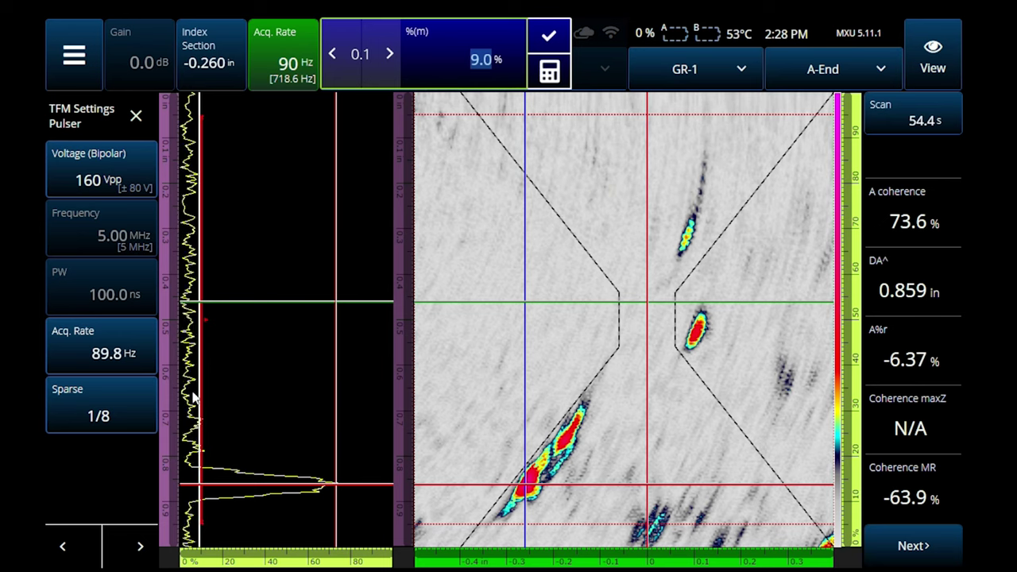
Set the Sparse firing back to Full Matrix and lower the A-scan measurement cursor towards the noise level
left_click(125, 407)
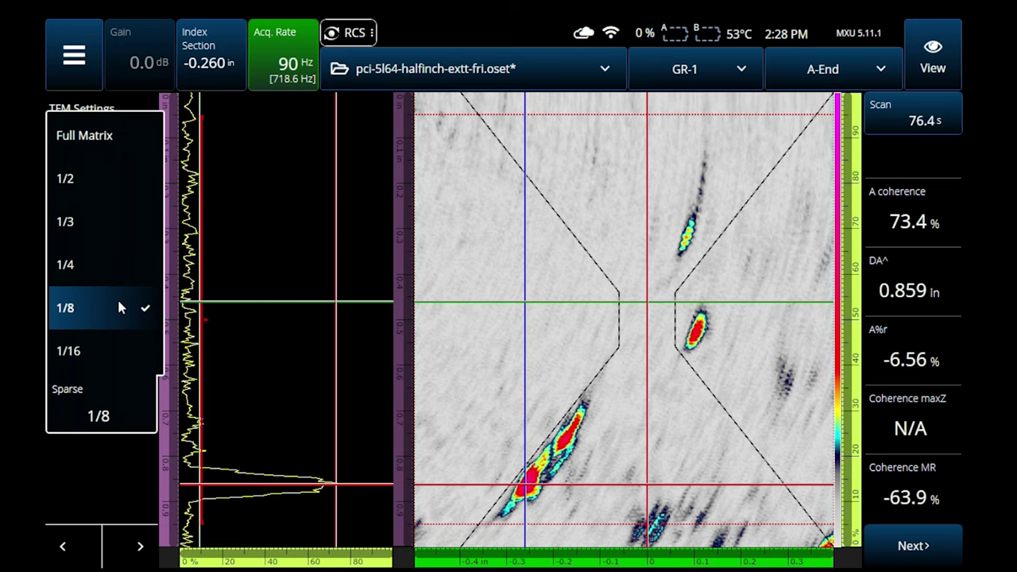
left_click(99, 141)
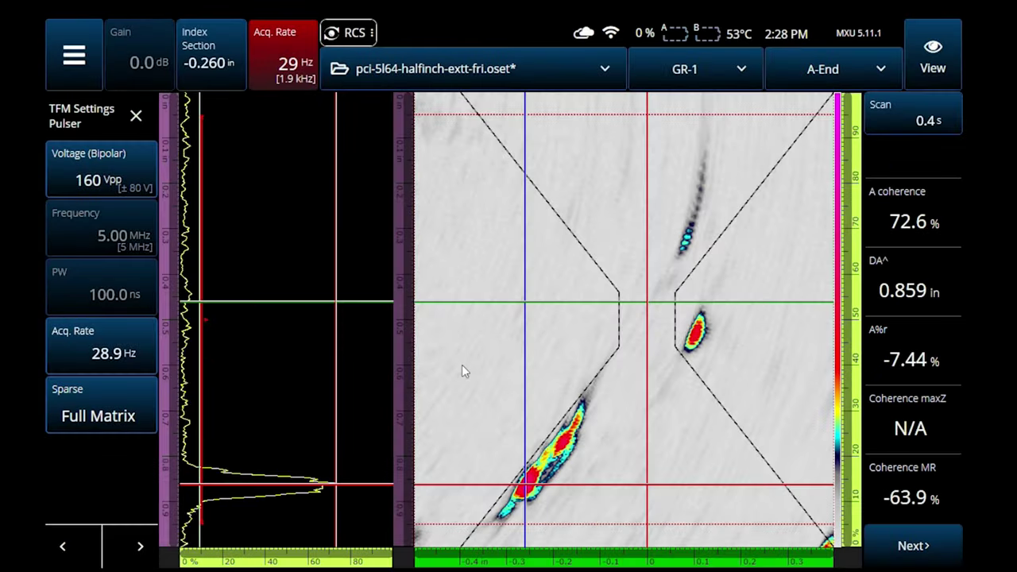
left_click(203, 335)
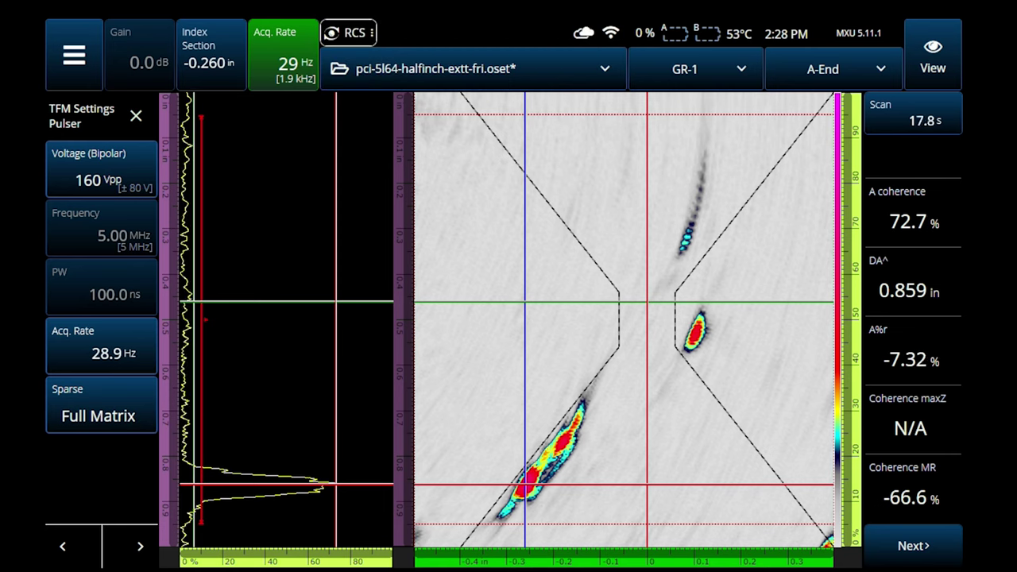
Switch the TFM method back to Delay-and-Sum in the general TFM settings
left_click(63, 548)
left_click(126, 458)
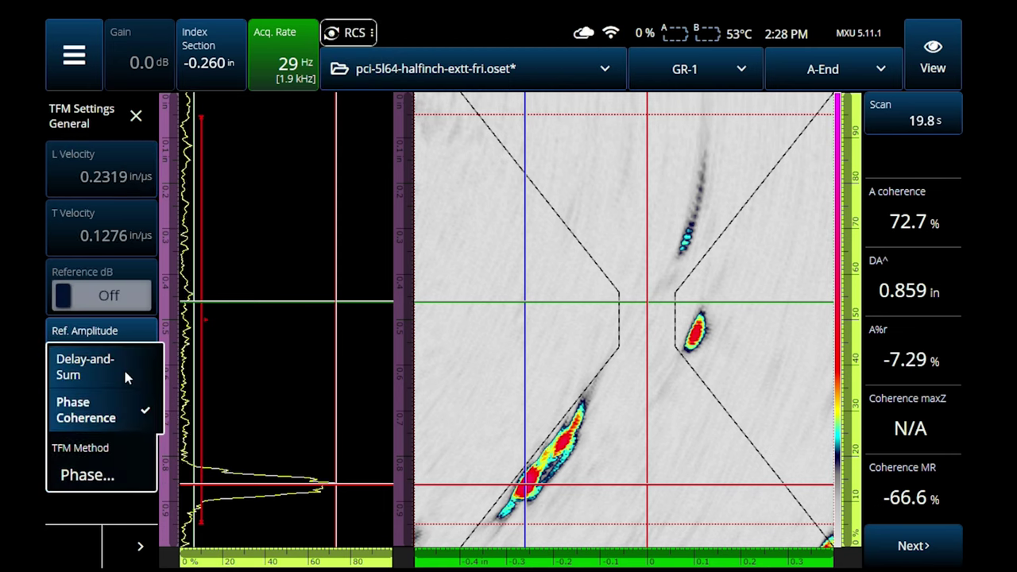
left_click(123, 367)
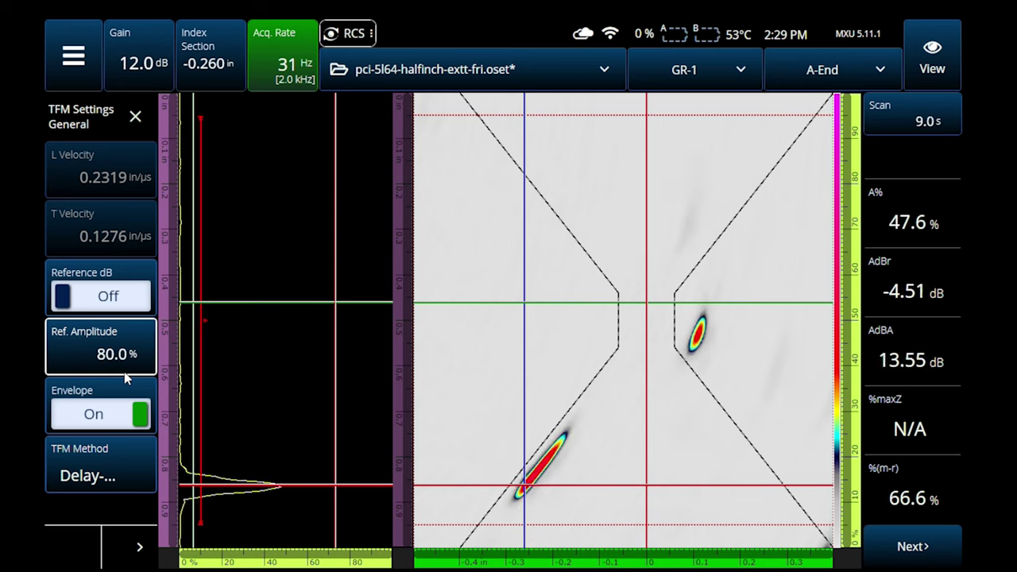
left_click(117, 490)
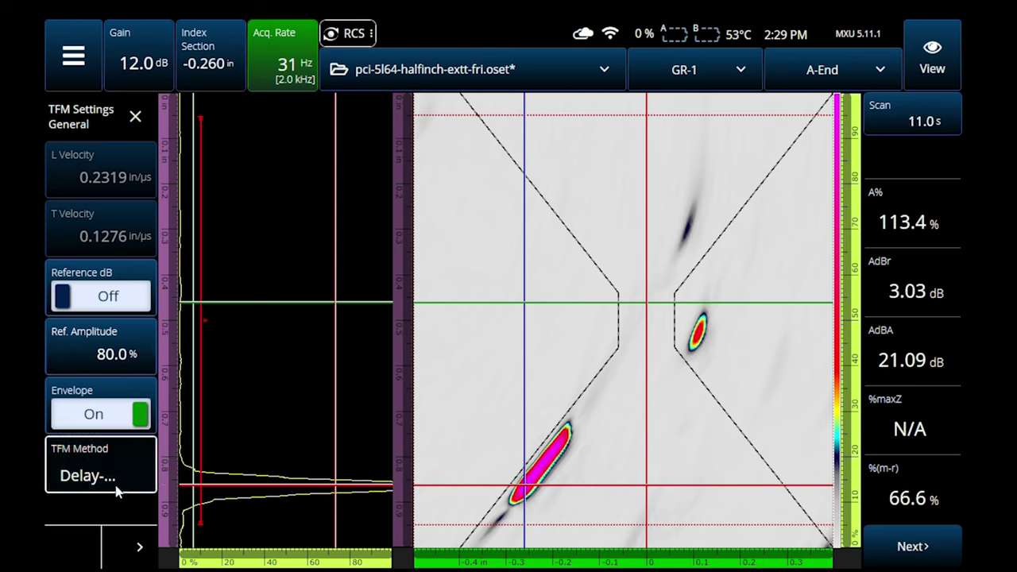
left_click(120, 468)
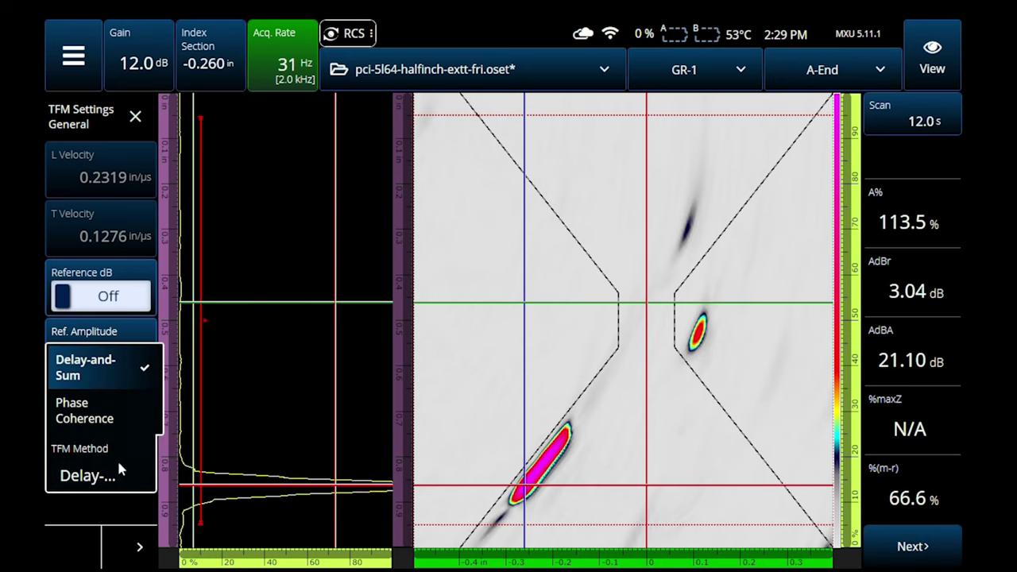
left_click(117, 364)
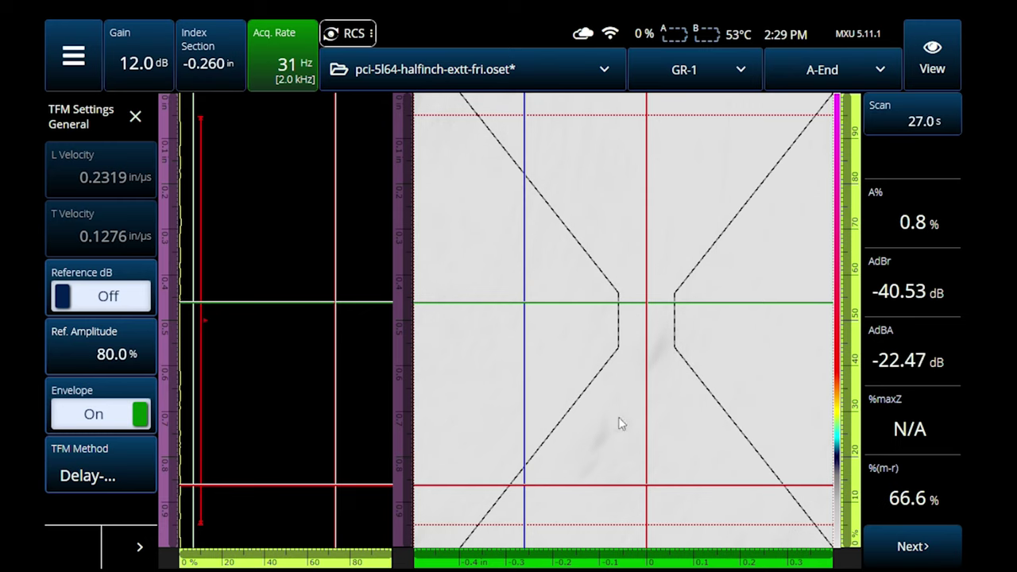
Raise the gain to 24.0 dB to bring out the weak flaw indications in the TFM image
key("Up")
key("Up")
key("Up")
key("Up")
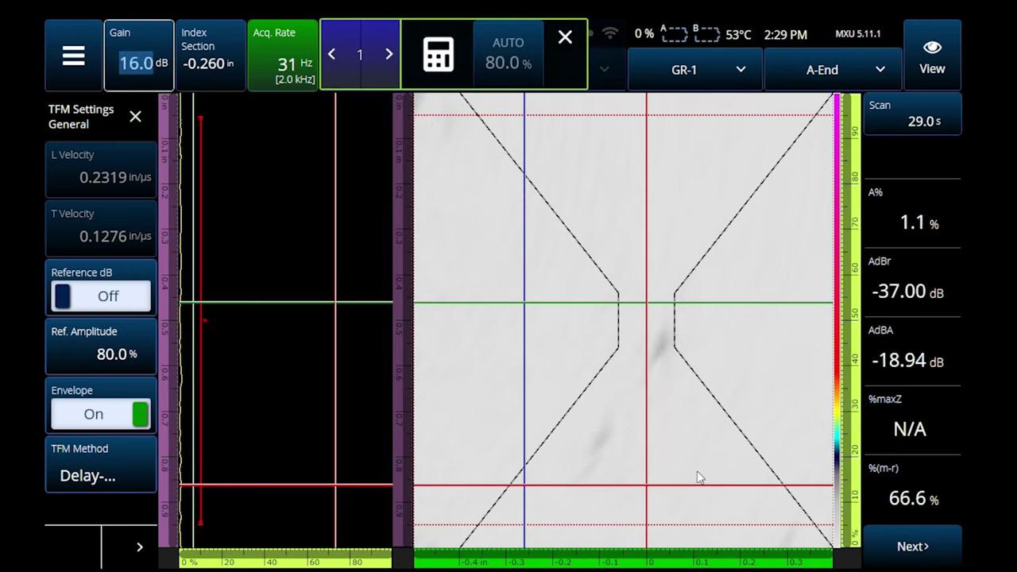
key("Up")
key("Up")
key("Up")
key("Up")
key("Up")
key("Up")
key("Up")
key("Down")
key("Down")
key("Down")
key("Down")
key("Down")
key("Down")
key("Down")
key("Down")
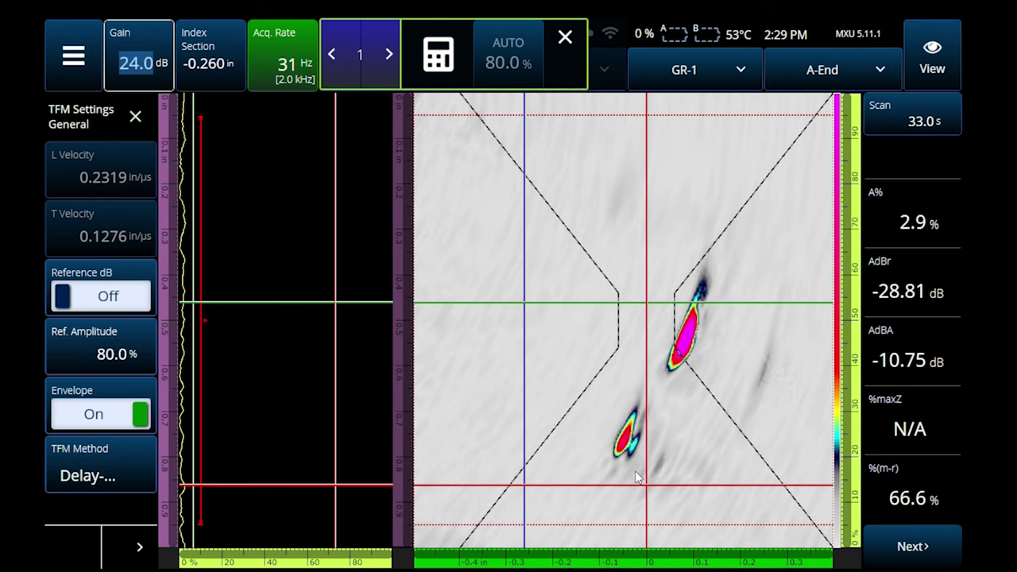
Raise the gain to 30.0 dB to bring out the weak flaw indications, and close the gain entry
key("Up")
key("Up")
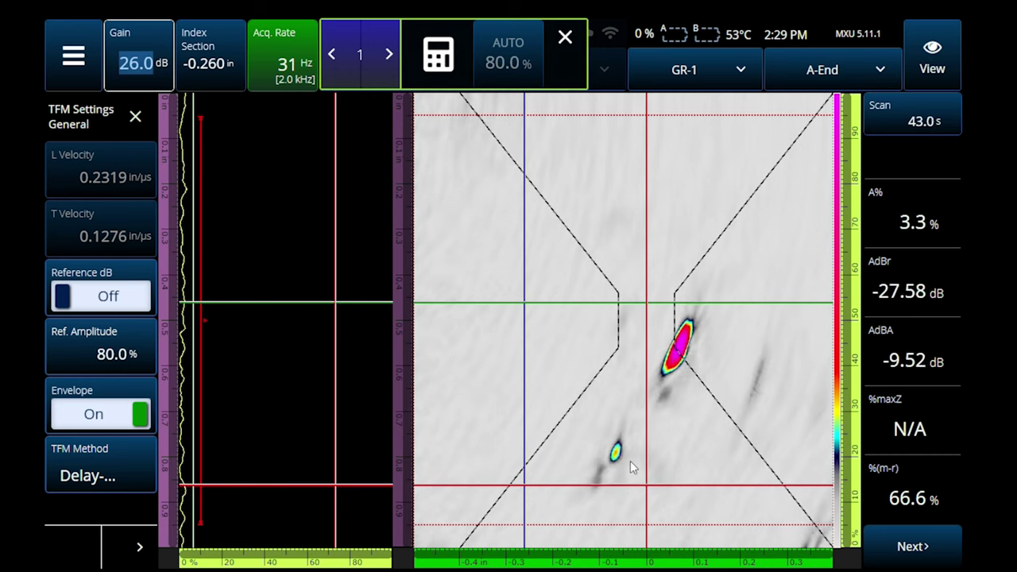
scroll(556, 417, "up", 1)
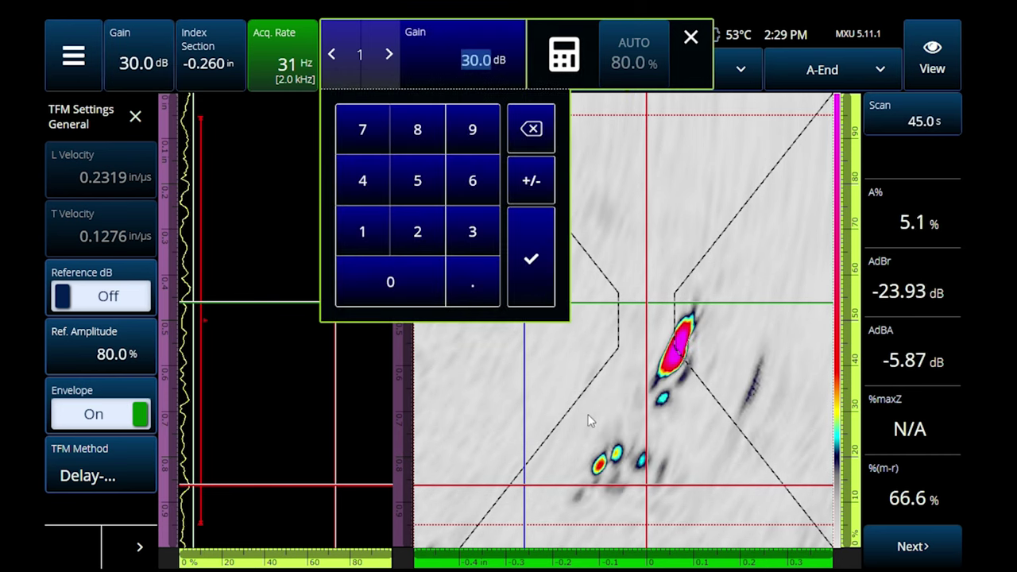
left_click(591, 416)
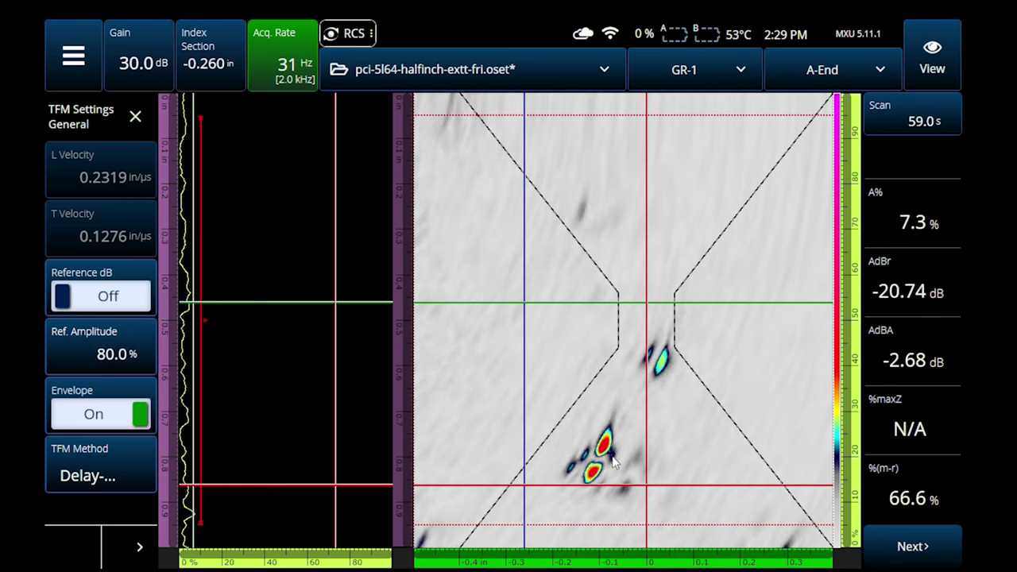
Set the data cursor on the lower flaw indication and fine-tune the index section to -0.081 in
right_click(610, 451)
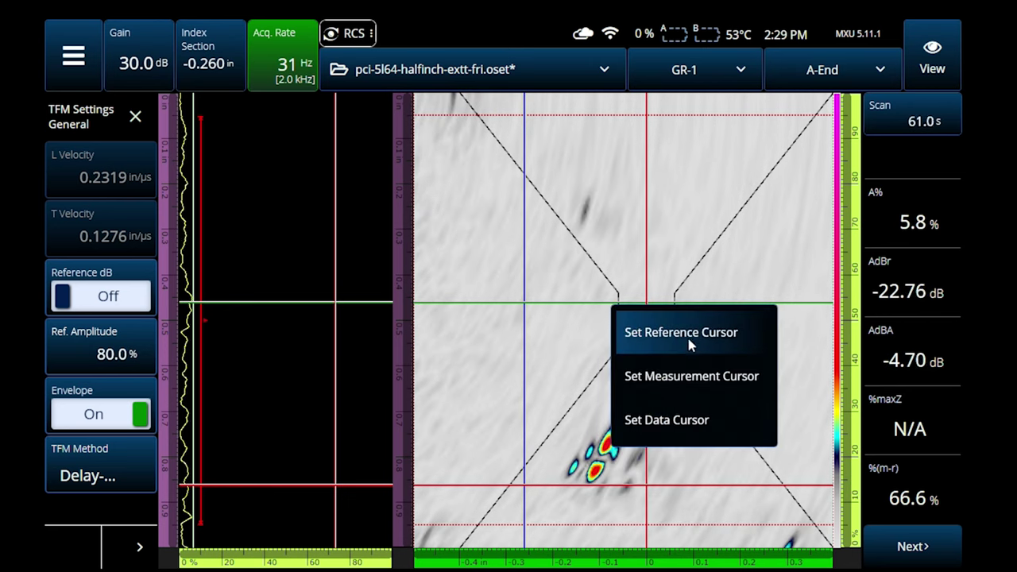
left_click(670, 433)
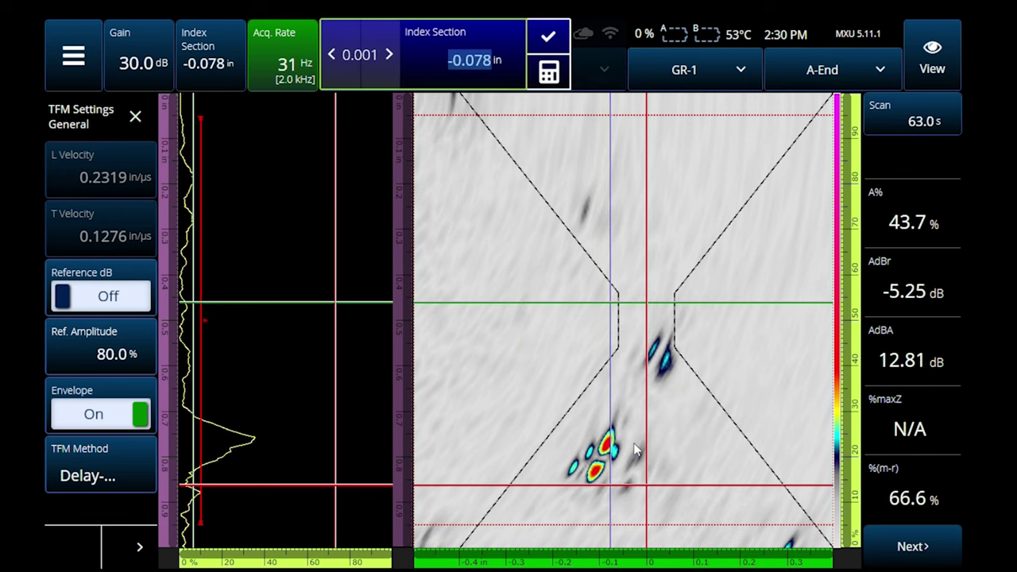
key("Down")
key("Down")
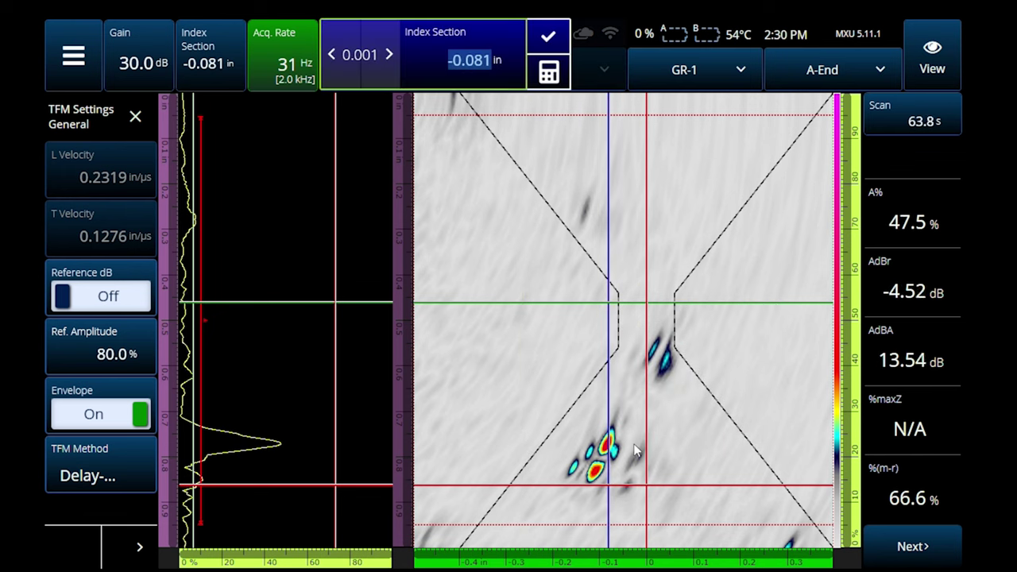
Adjust the gain to 32.0 dB while watching the flaw signals, and close the gain entry
left_click(133, 51)
key("Up")
key("Up")
key("Up")
key("Up")
key("Up")
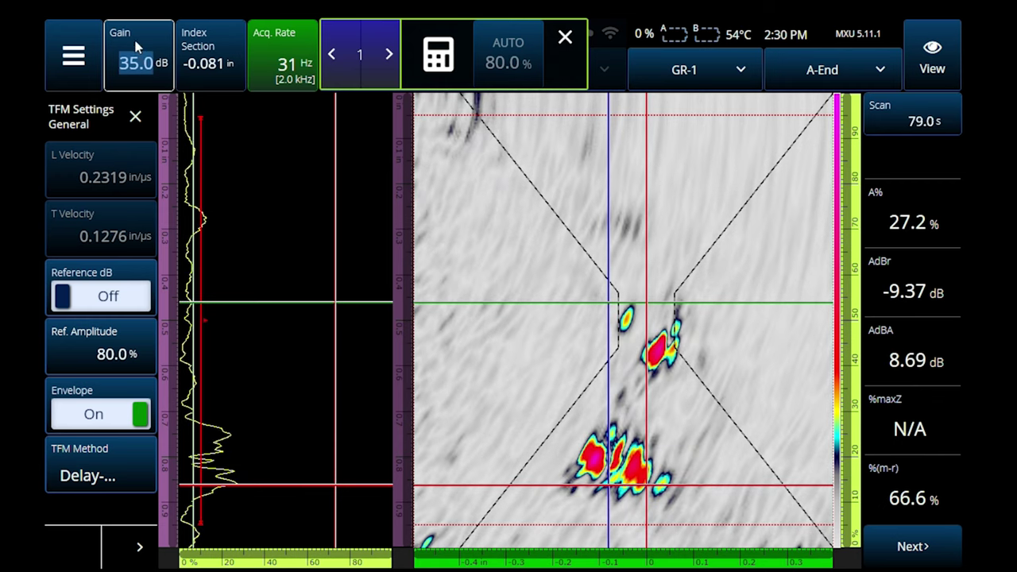
left_click(136, 48)
scroll(321, 277, "down", 3)
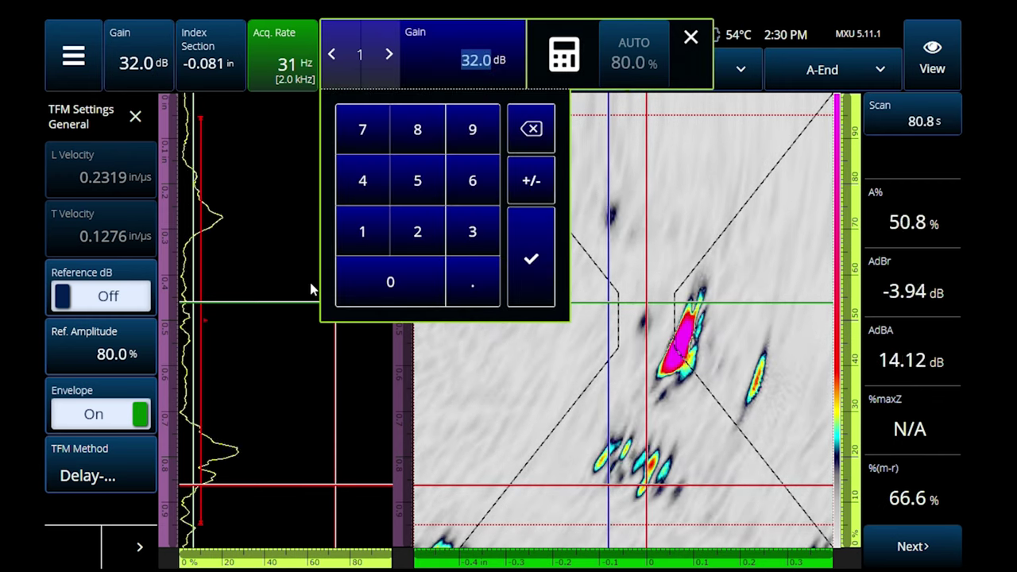
left_click(524, 390)
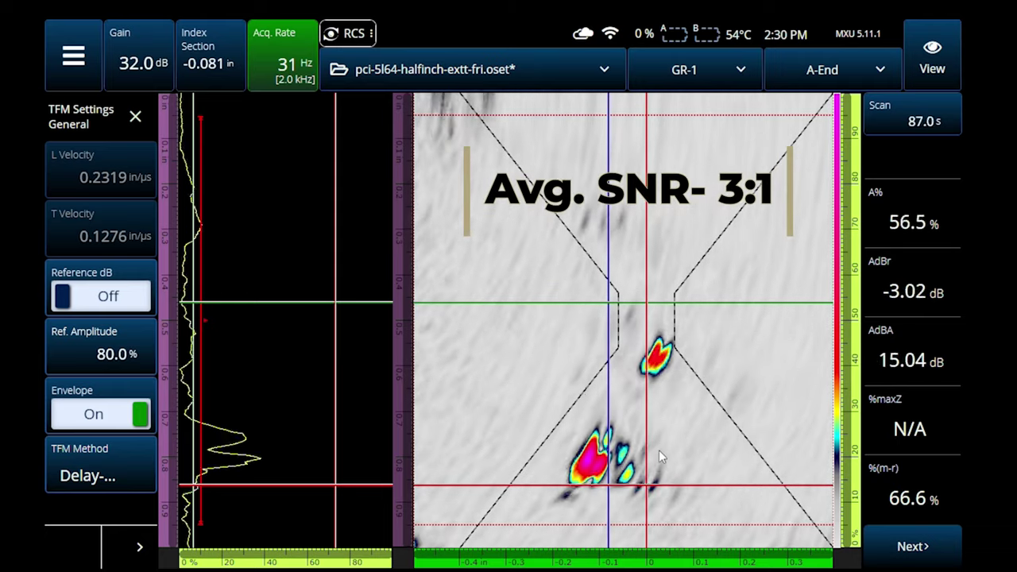
Switch the TFM method to Phase Coherence and move the data cursor to index -0.042 in near the lower flaw
left_click(152, 453)
left_click(115, 419)
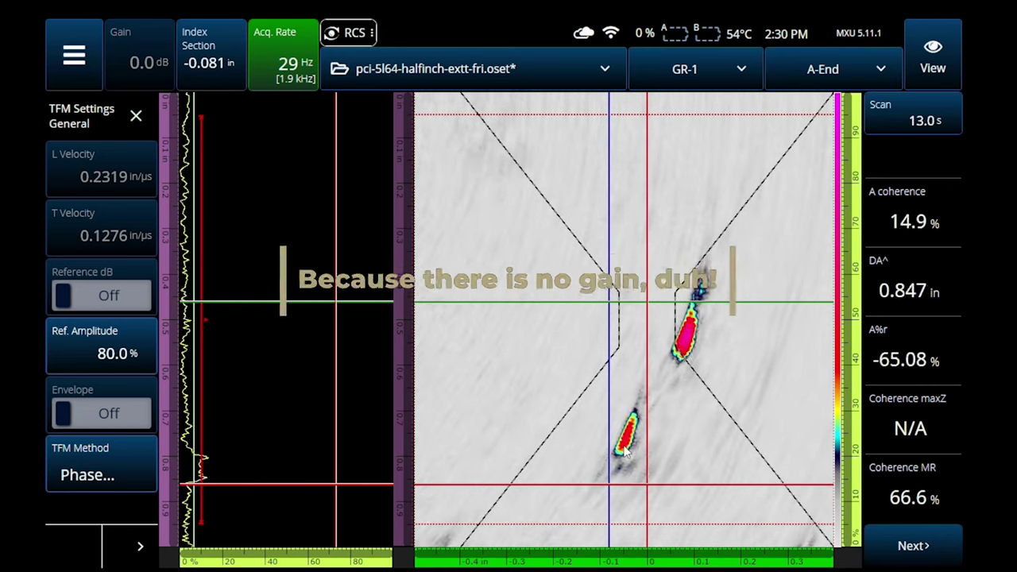
left_click_drag(610, 452, 636, 463)
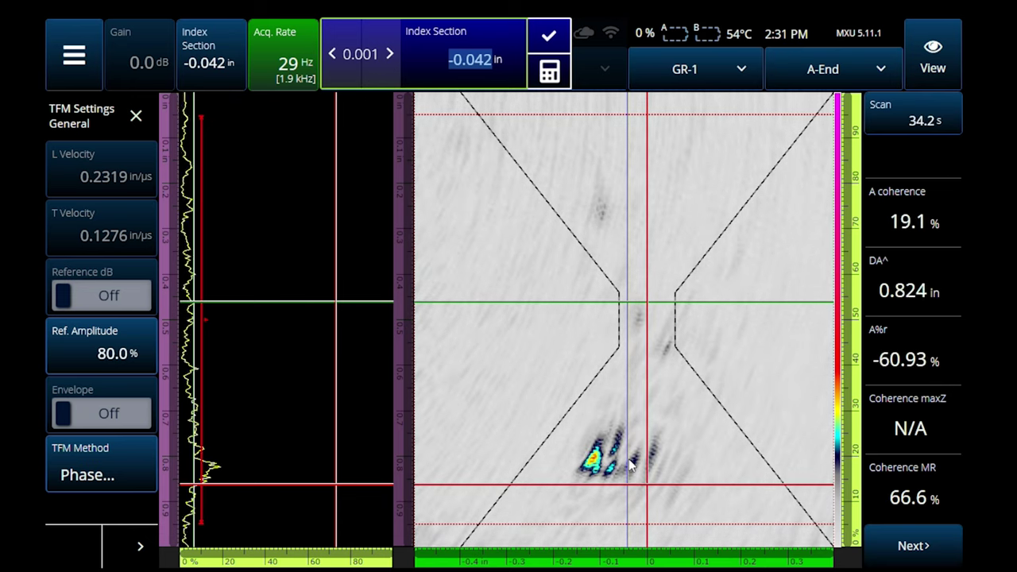
Try narrowing the color palette range to 66%, and zoom the palette back out to its full range
left_click_drag(858, 127, 710, 401)
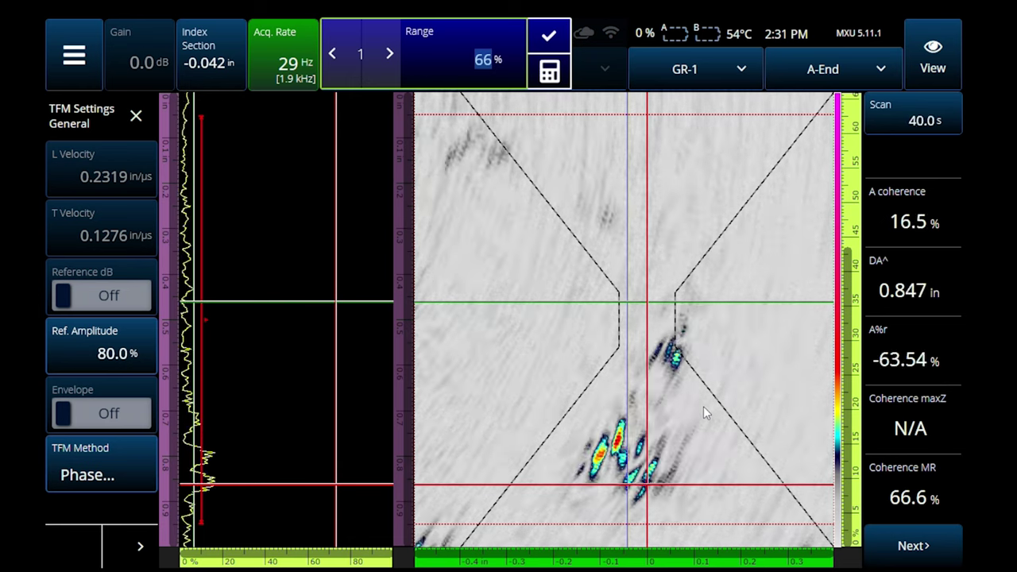
left_click(669, 284)
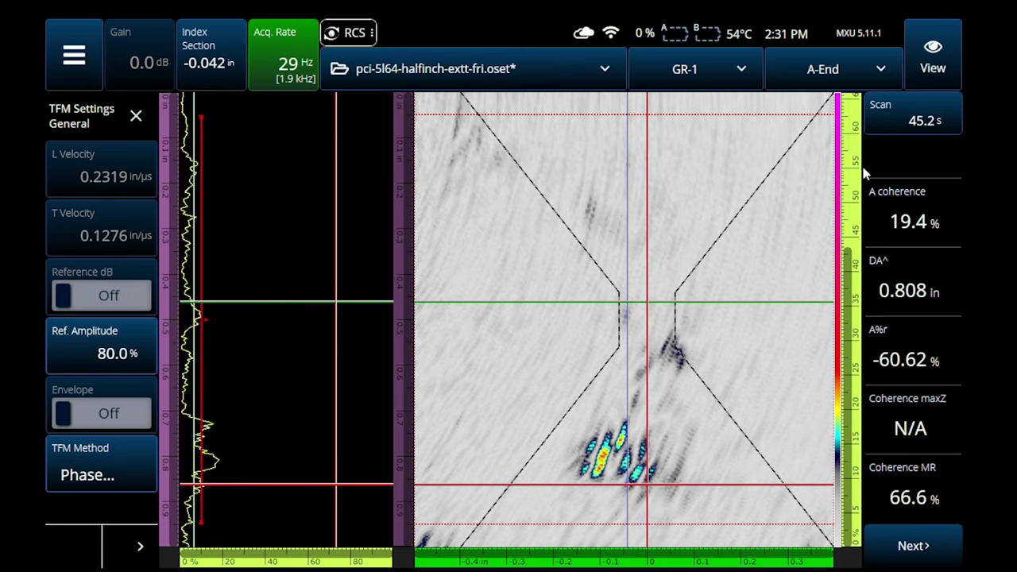
left_click(852, 117)
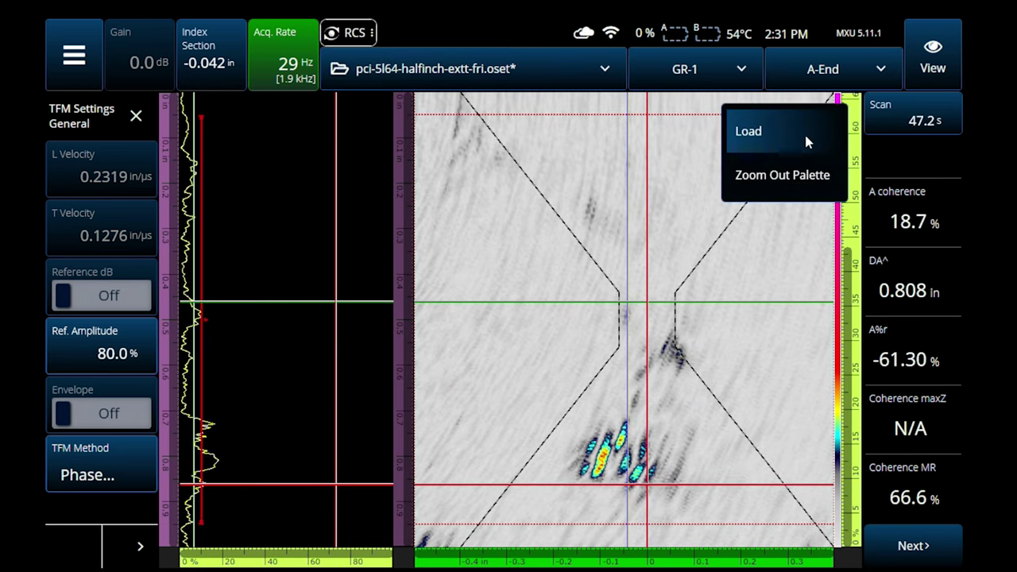
left_click(831, 177)
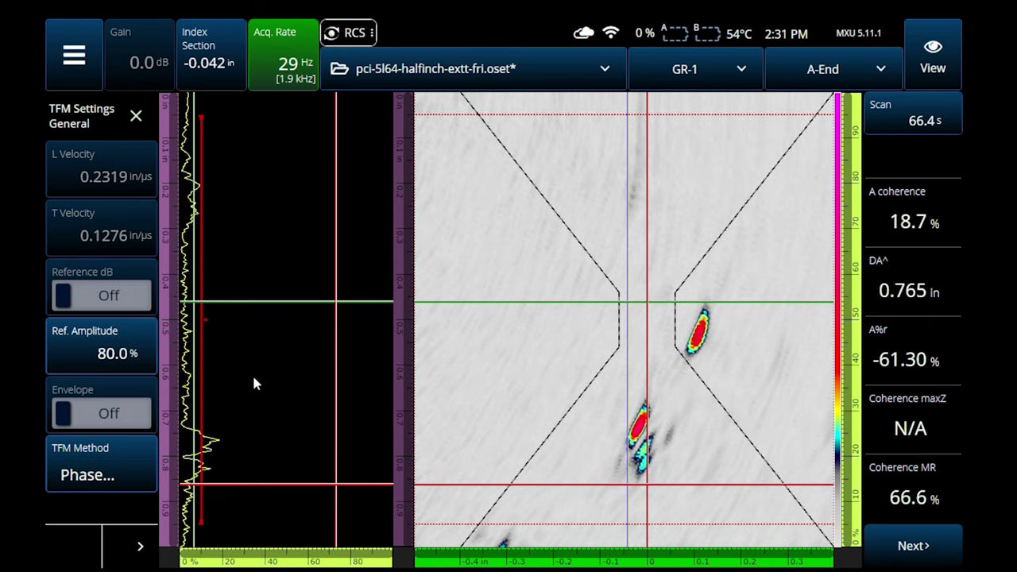
Set the Sparse firing to 1/8 in the TFM pulser settings
left_click(133, 556)
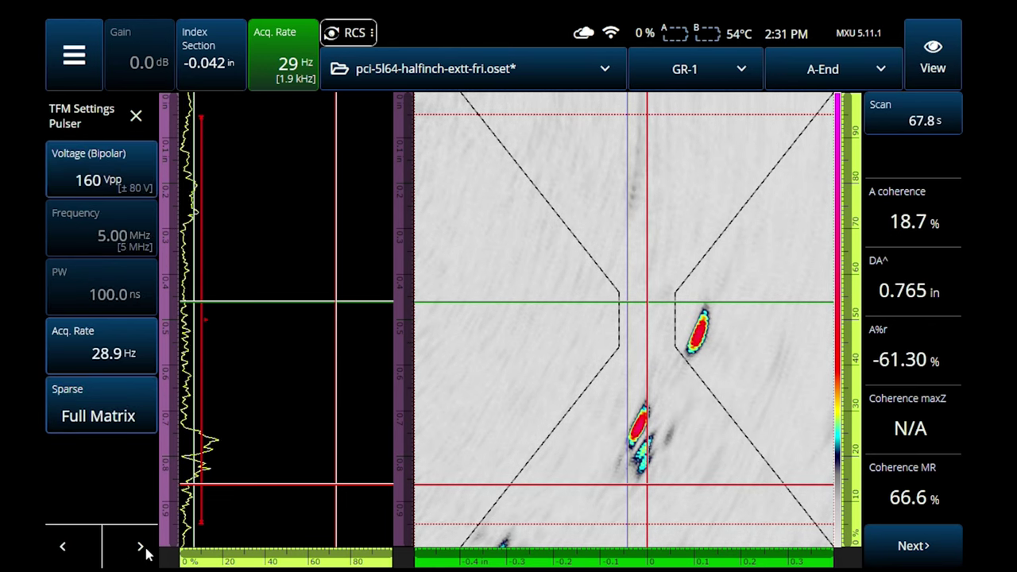
left_click(105, 407)
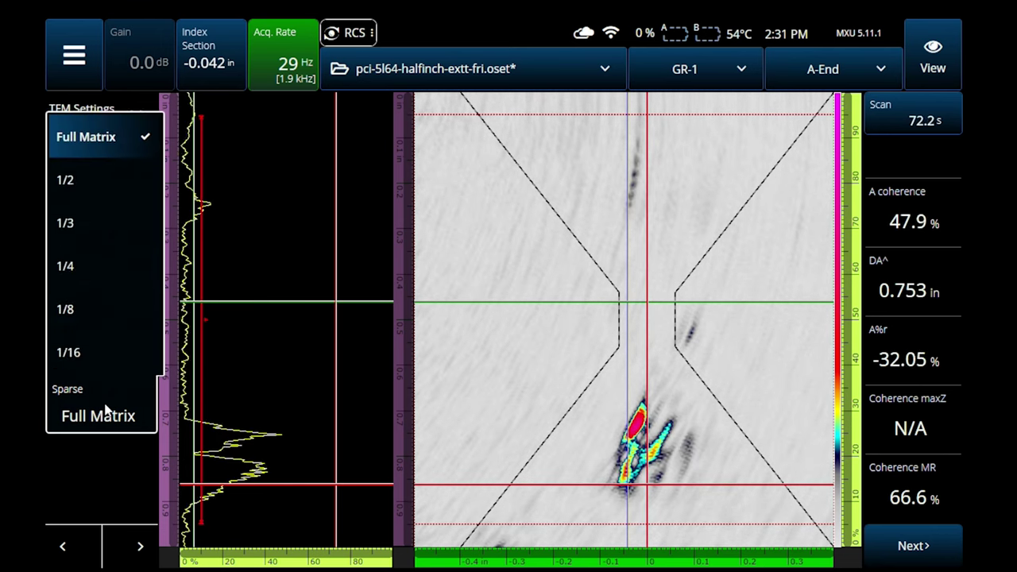
left_click(109, 318)
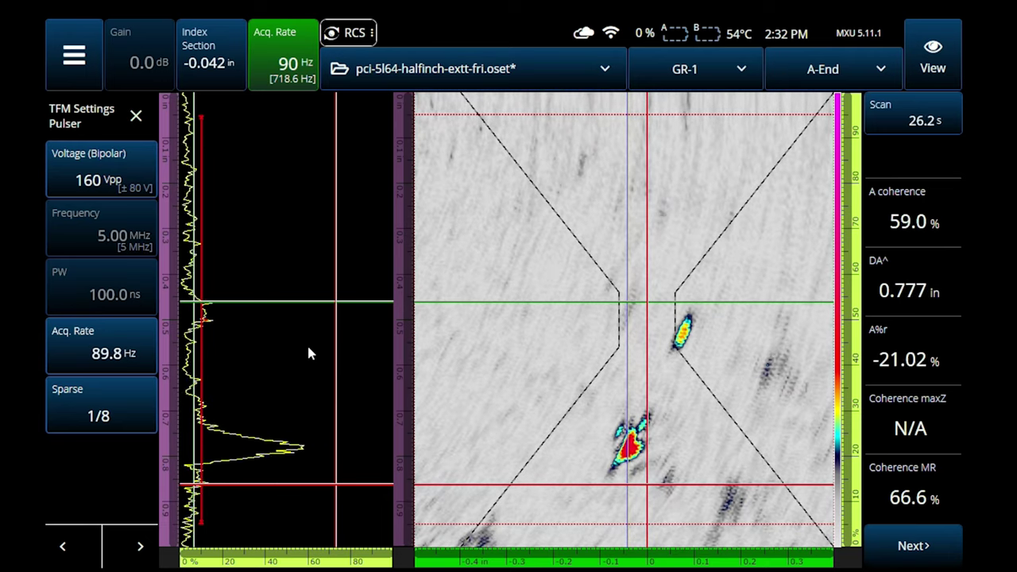
Lower the A-scan reference cursor onto the flaw's signal peak at about 50%
left_click(339, 408)
scroll(349, 403, "down", 13)
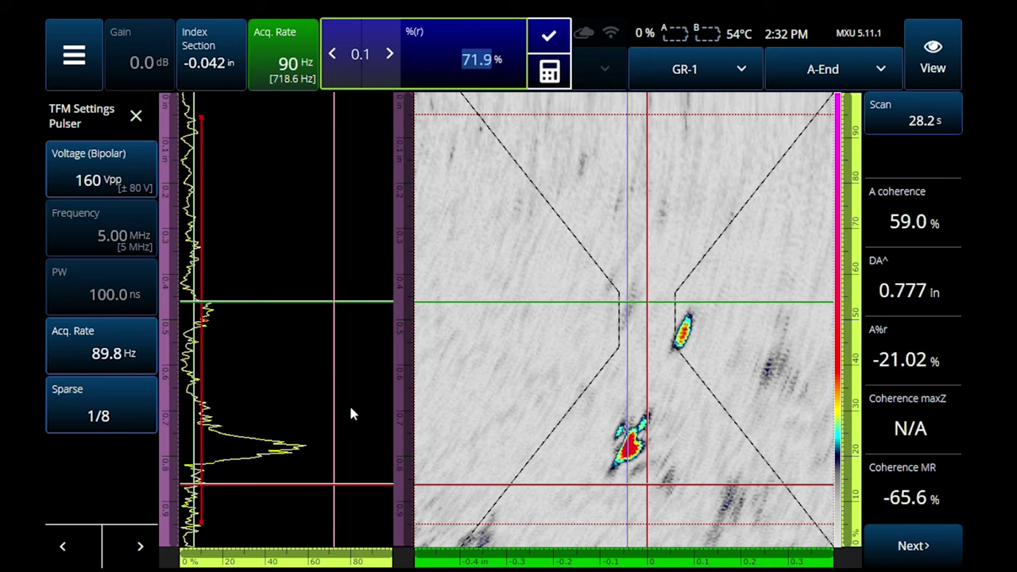
right_click(301, 442)
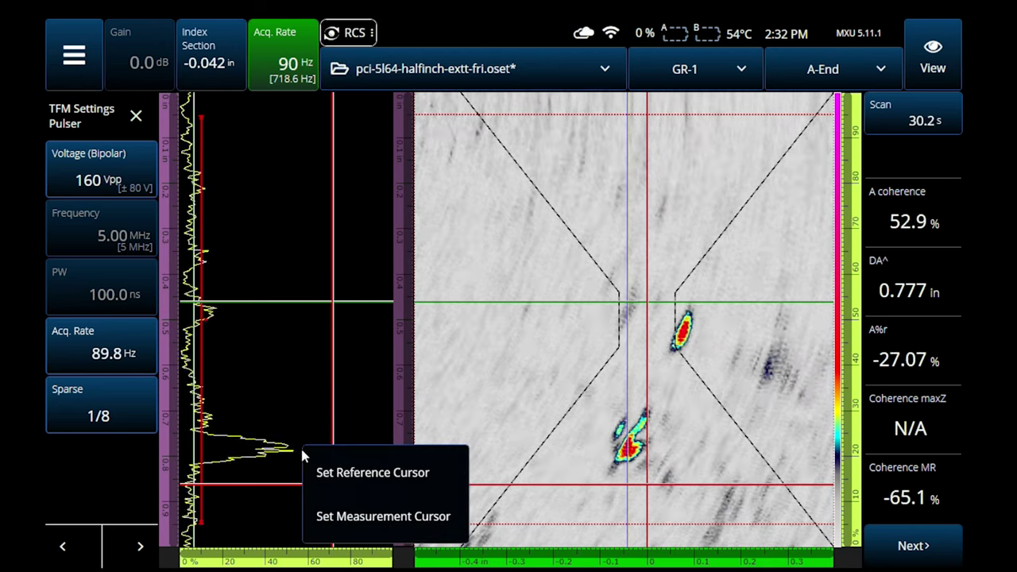
left_click(347, 485)
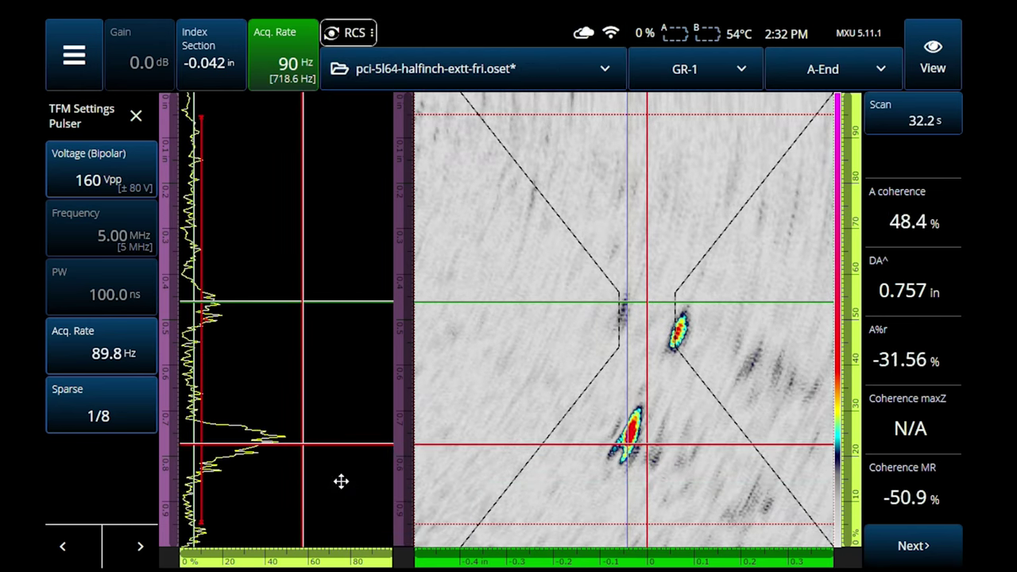
left_click(303, 438)
right_click(289, 435)
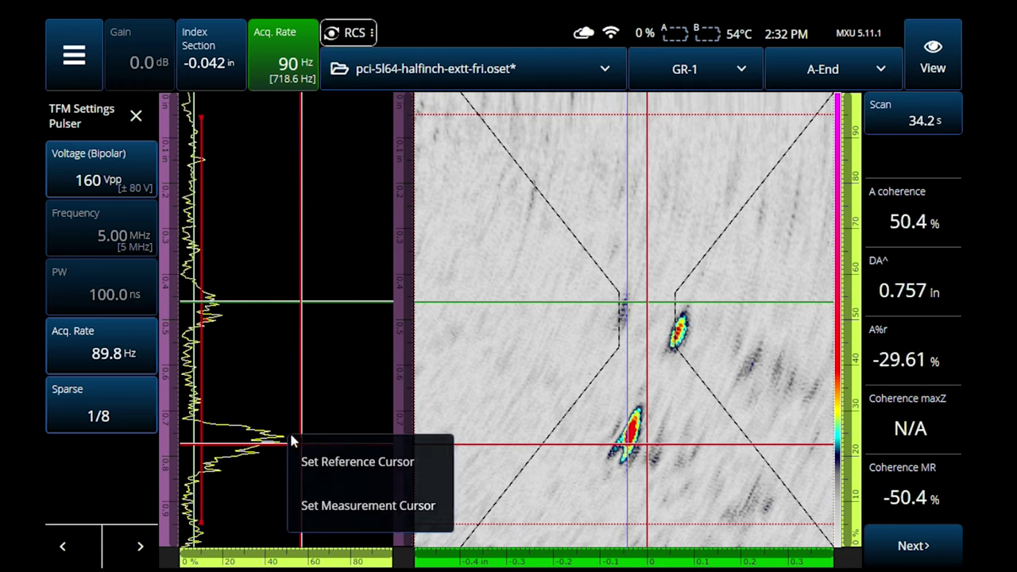
left_click(346, 461)
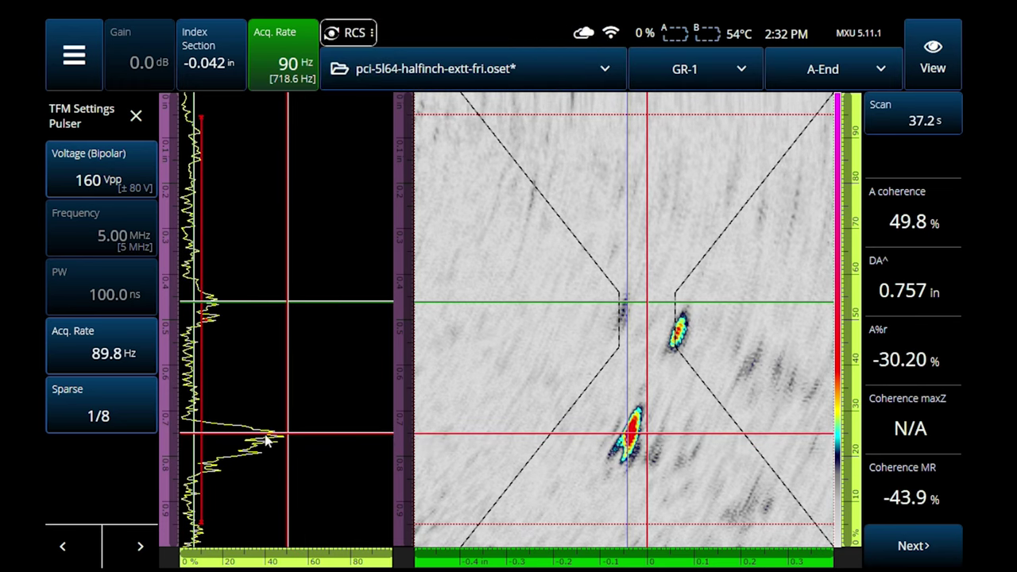
Raise the A-scan measurement cursor to the sparse-firing noise level at 8.8%
left_click(206, 389)
left_click(287, 395)
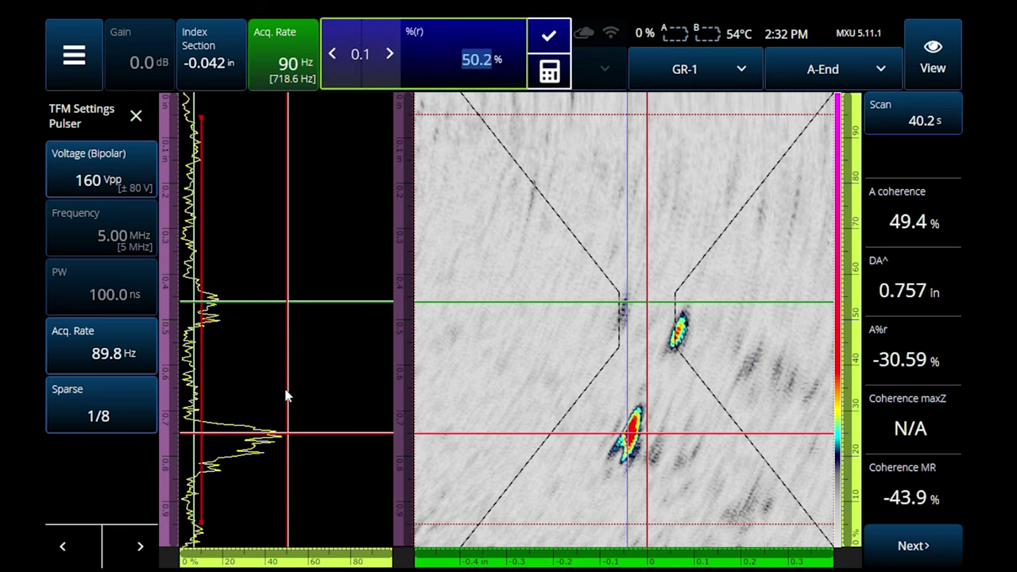
left_click(198, 404)
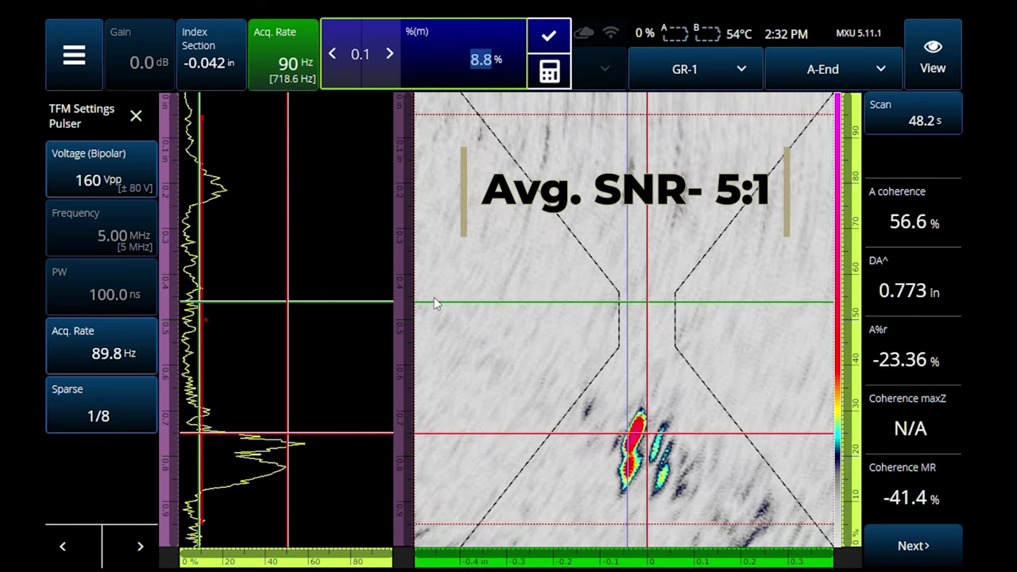
Set the Sparse firing back to Full Matrix and lower the A-scan measurement cursor to 4.6% at the noise level
left_click(116, 401)
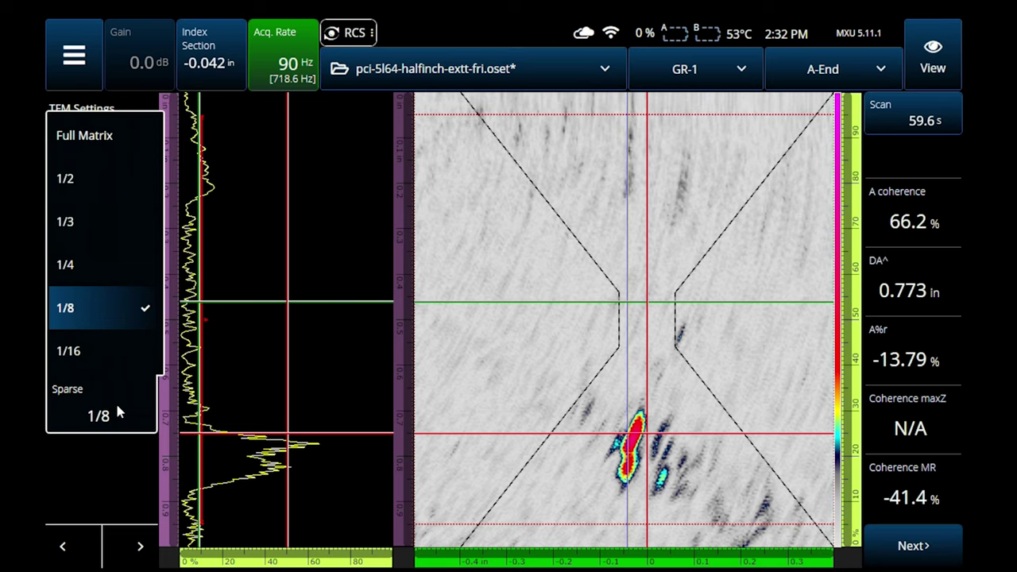
left_click(109, 132)
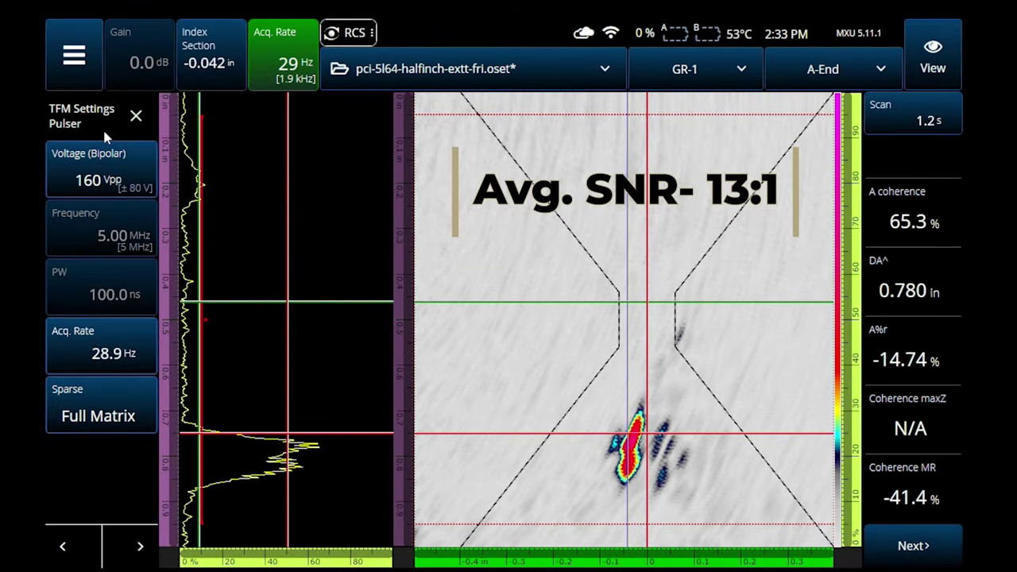
left_click(204, 352)
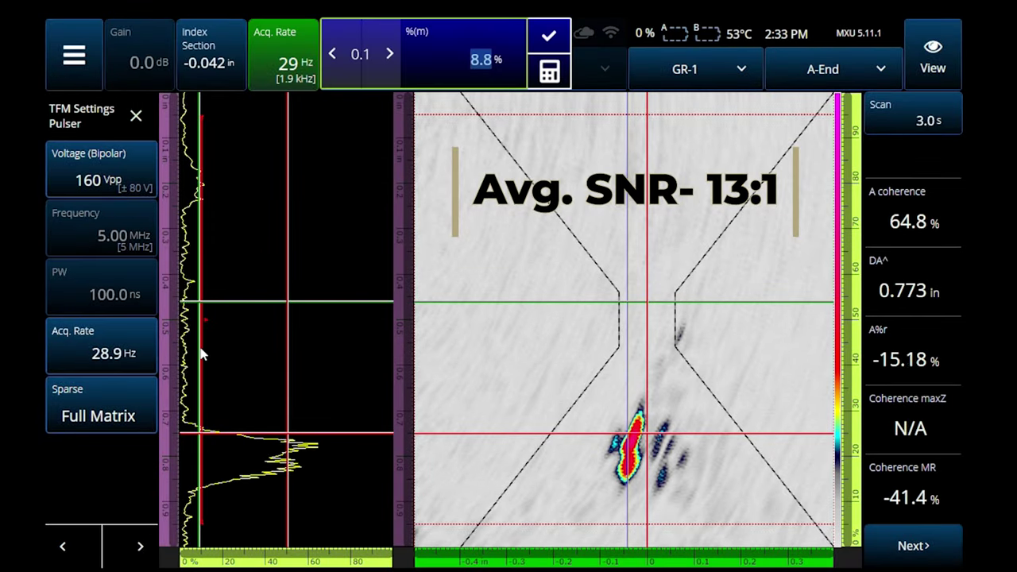
scroll(205, 349, "down", 20)
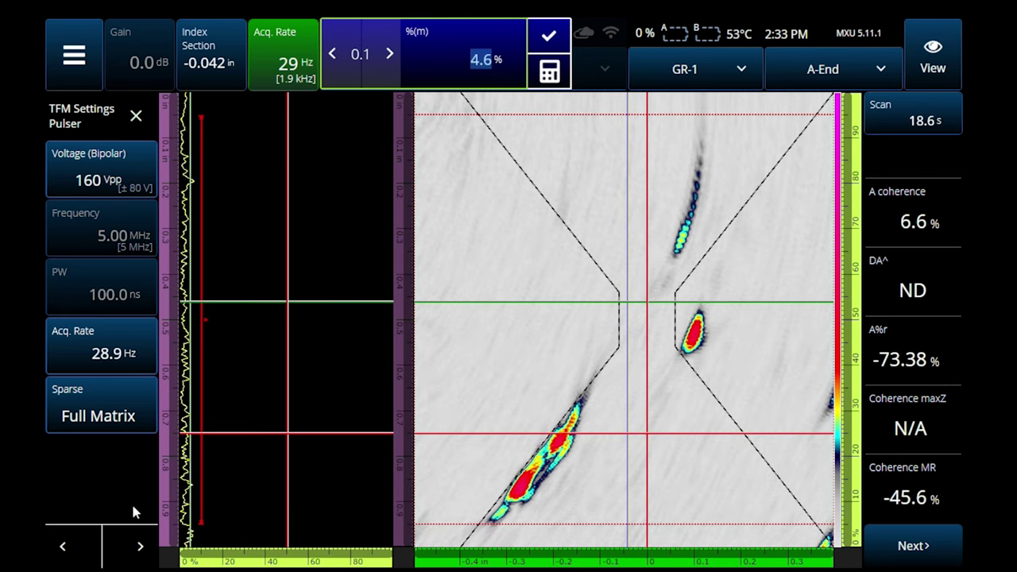
Return to the general TFM settings and switch the TFM method back to Delay-and-Sum
left_click(139, 548)
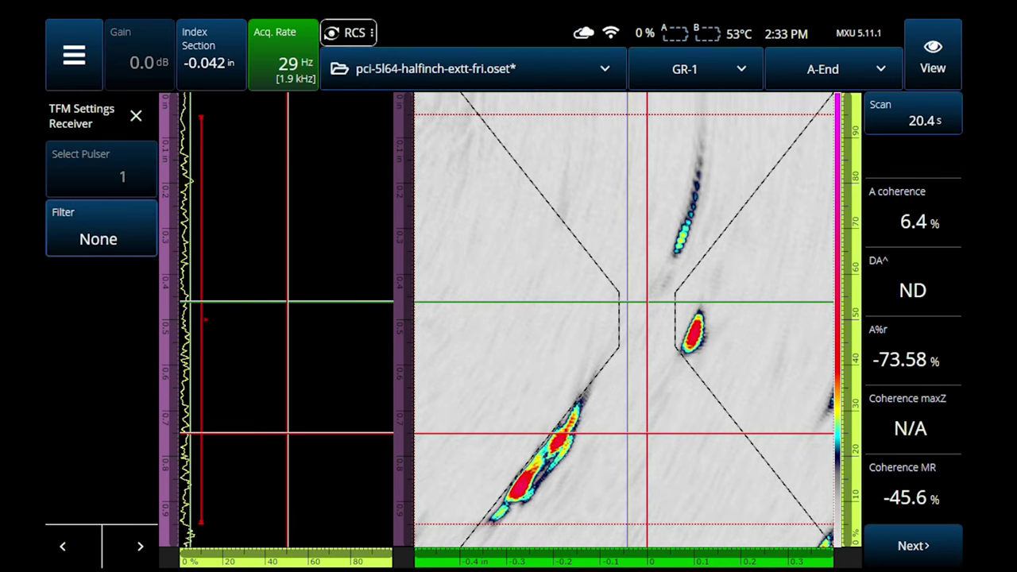
left_click(65, 547)
left_click(68, 547)
left_click(79, 471)
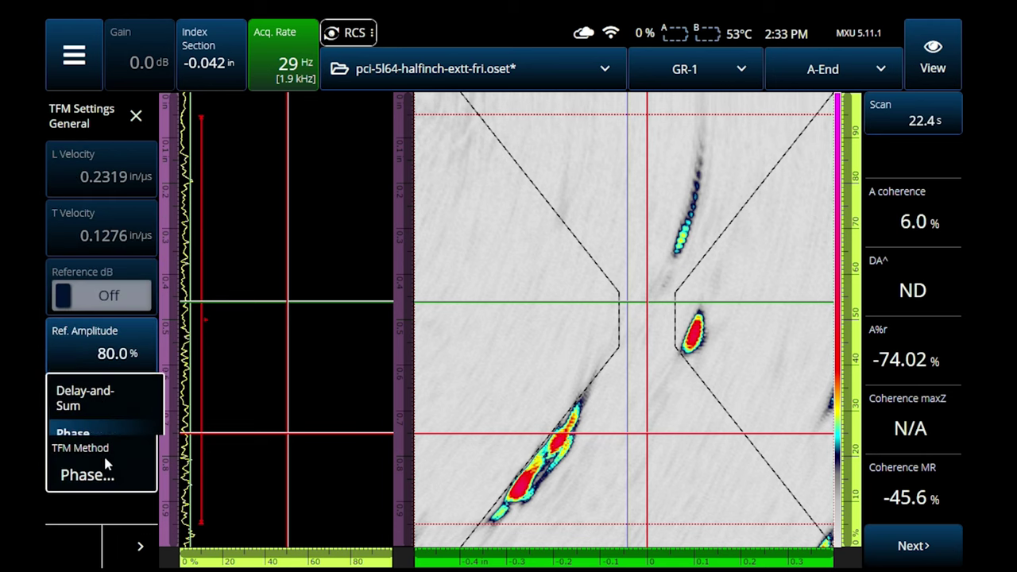
left_click(117, 369)
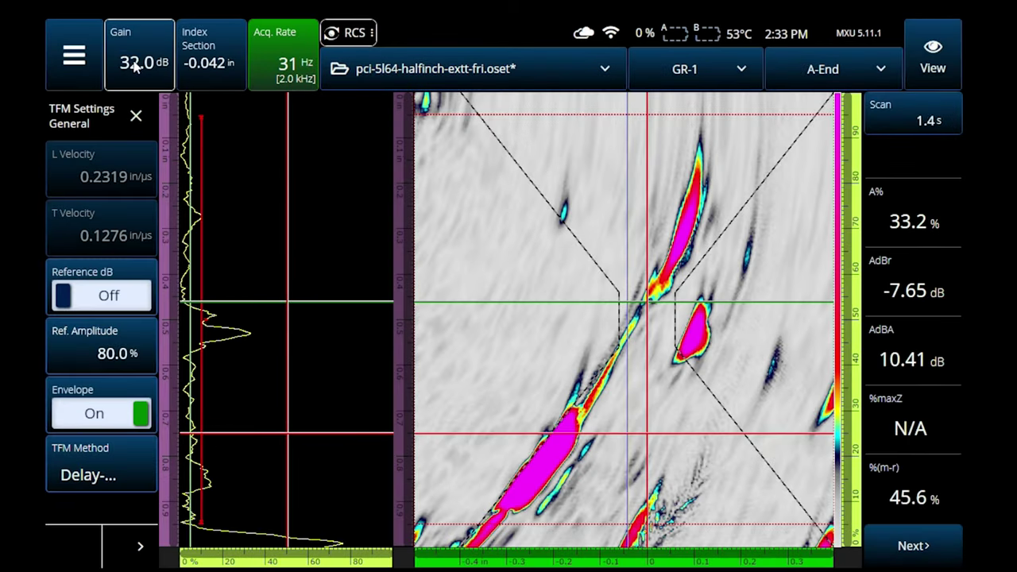
Lower the gain to 10.0 dB and set the data cursor on the long bevel flaw at index -0.247 in
left_click(136, 68)
scroll(494, 327, "down", 19)
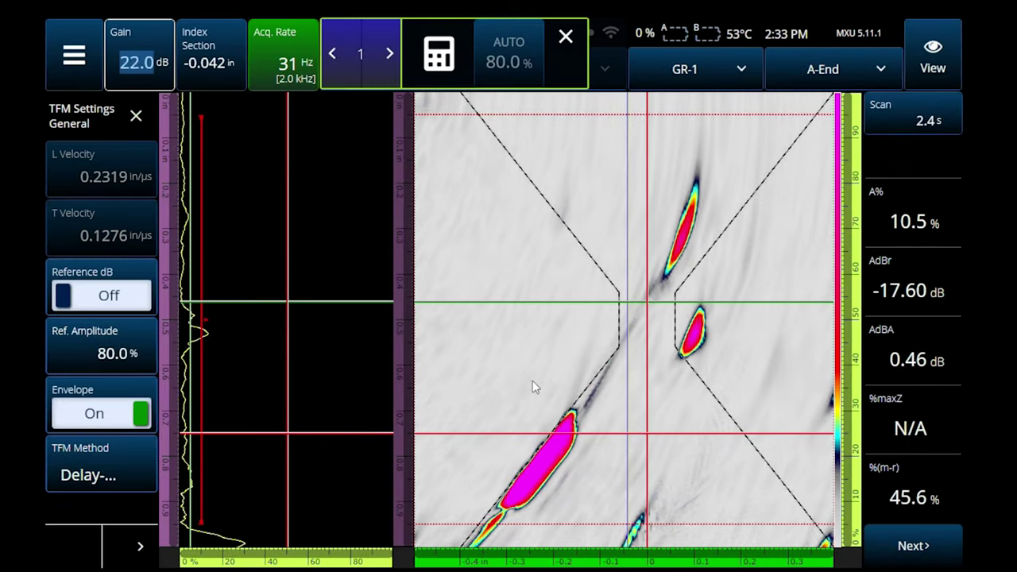
right_click(532, 388)
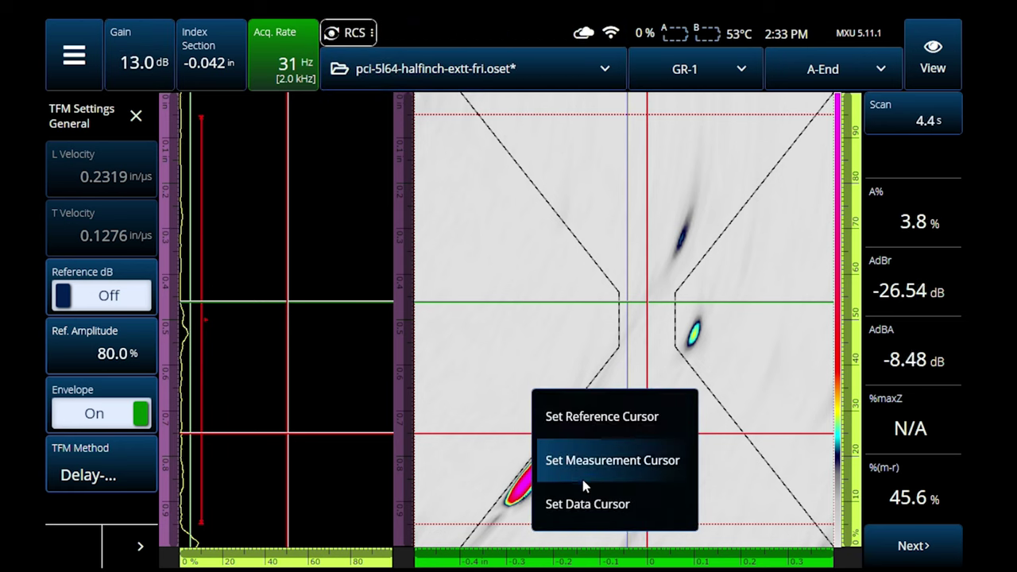
left_click(595, 504)
left_click(144, 86)
scroll(377, 342, "down", 3)
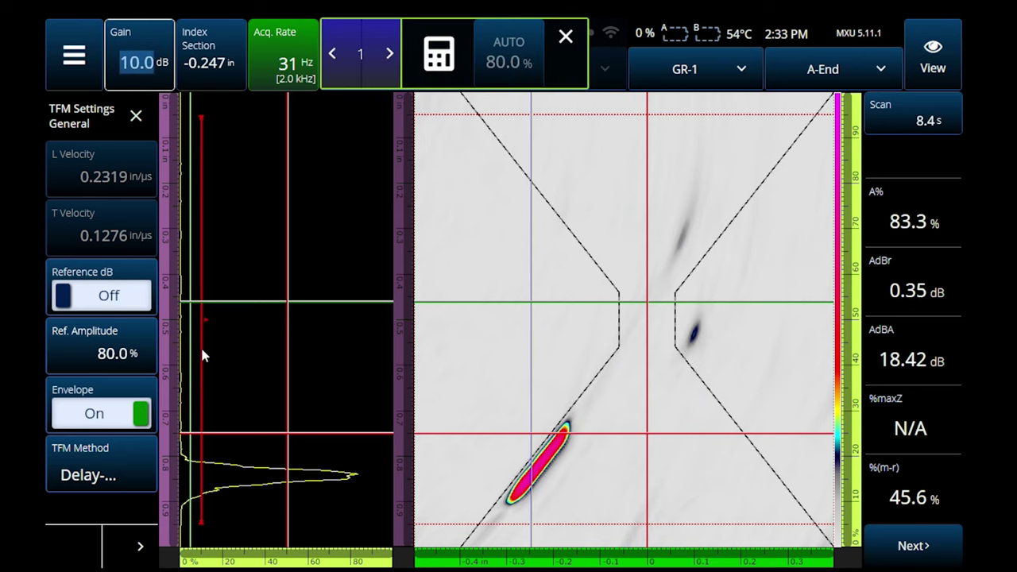
Switch the TFM method to Phase Coherence and set the data cursor on the flaw cluster at index -0.100 in
left_click(133, 476)
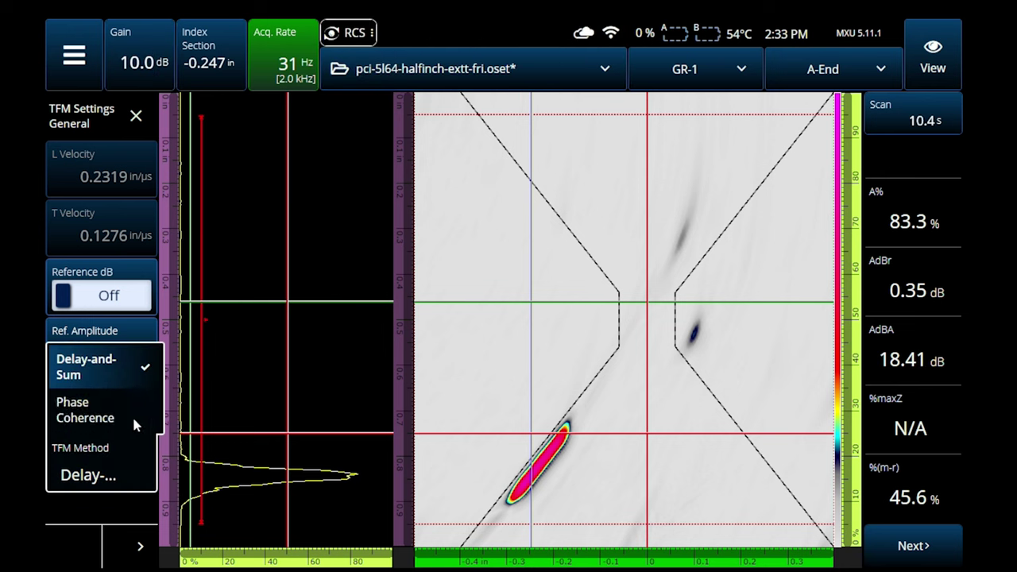
left_click(127, 413)
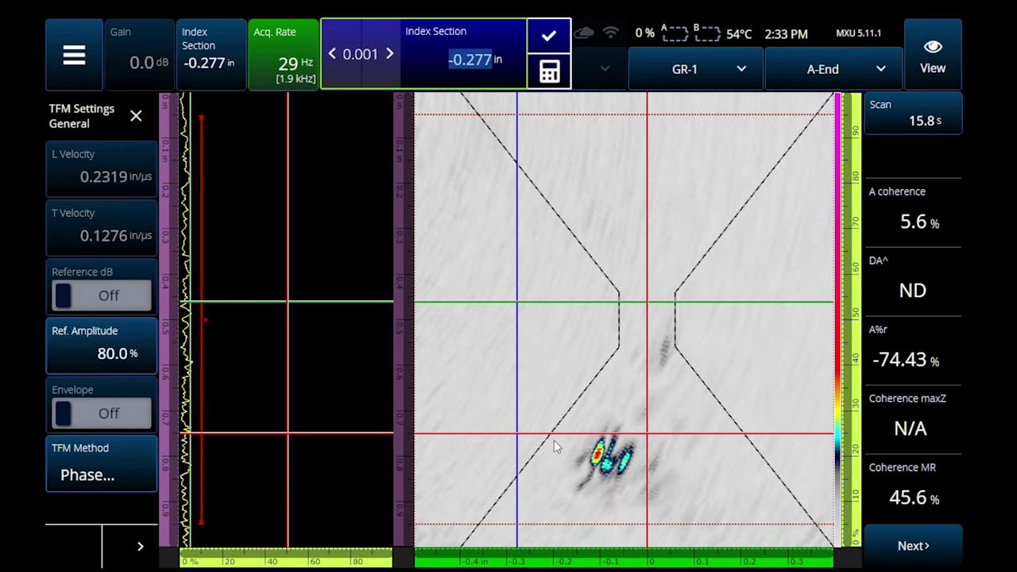
right_click(605, 465)
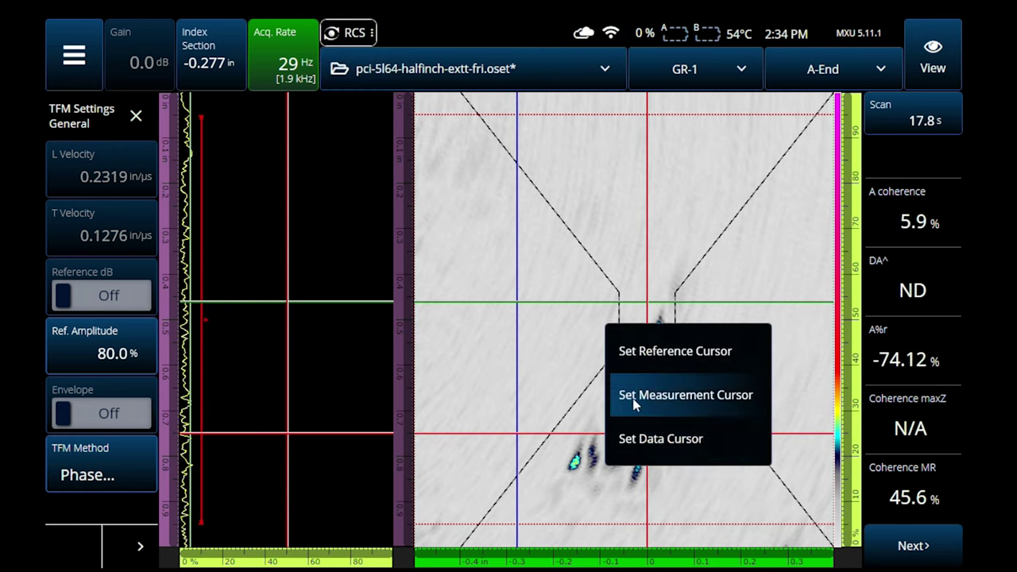
left_click(661, 439)
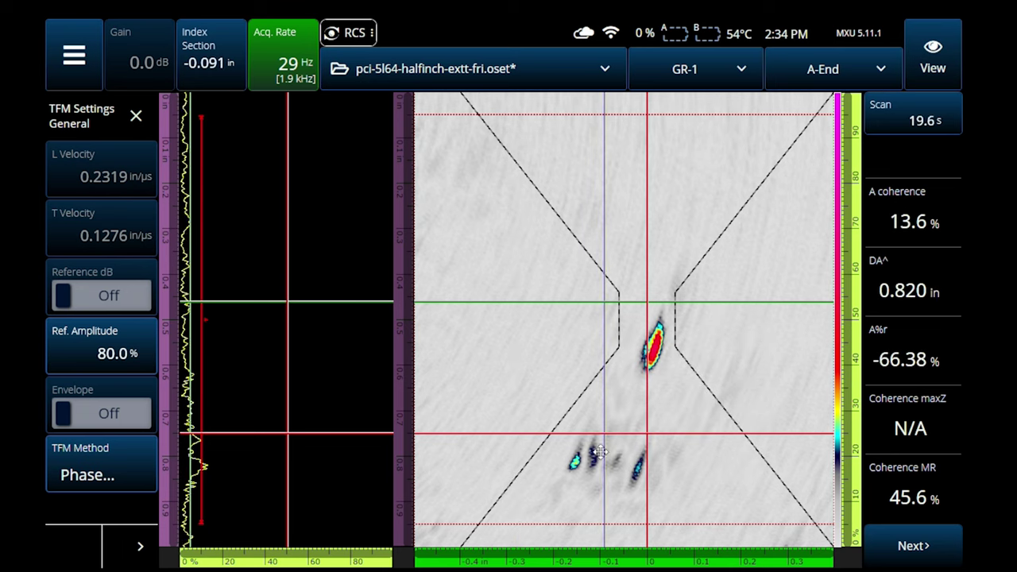
scroll(615, 457, "down", 9)
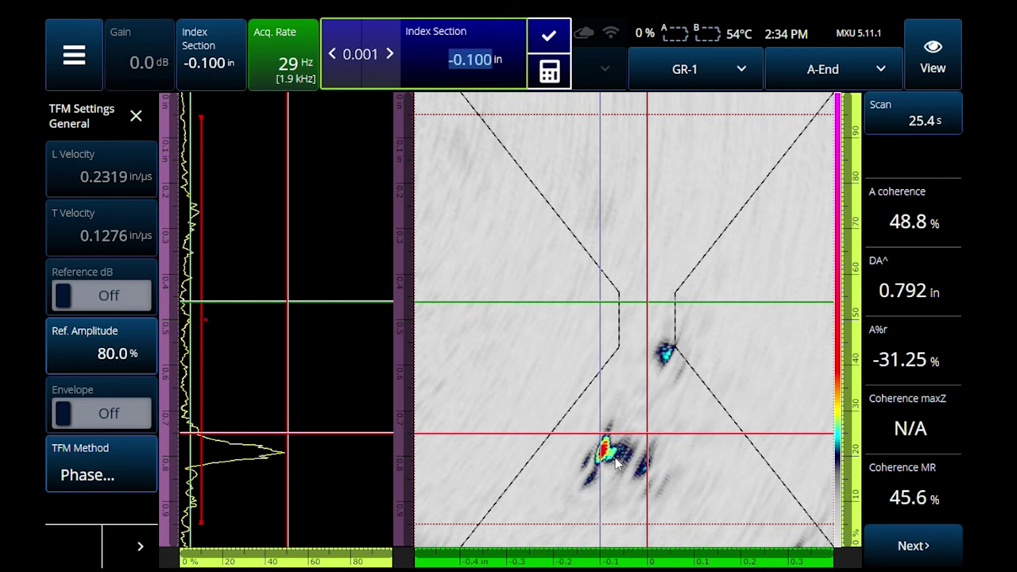
Set the pulser's Sparse firing to 1/8 and raise the A-scan measurement cursor to 7.8% at the noise level
left_click(108, 474)
left_click(140, 546)
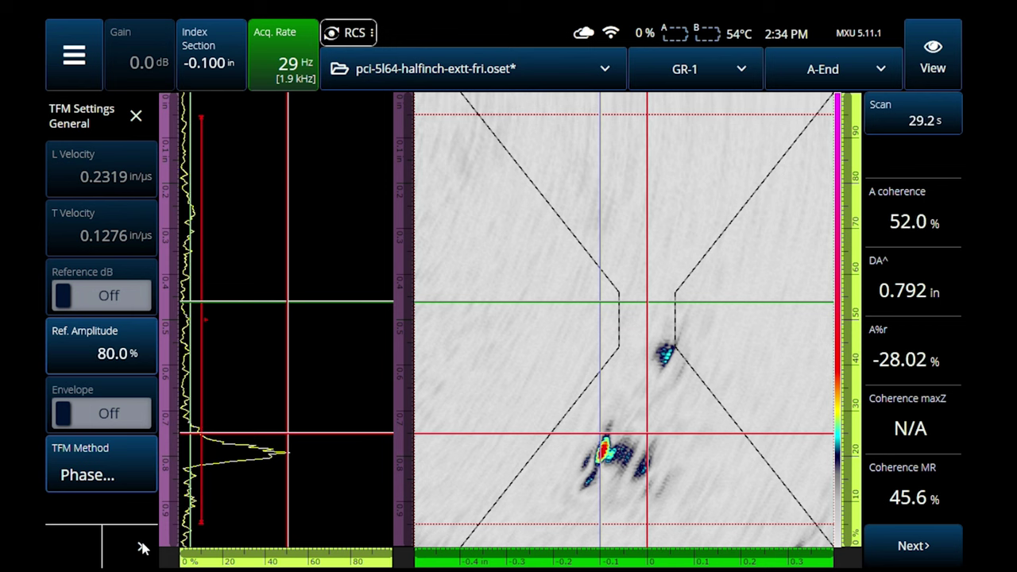
left_click(143, 548)
left_click(114, 417)
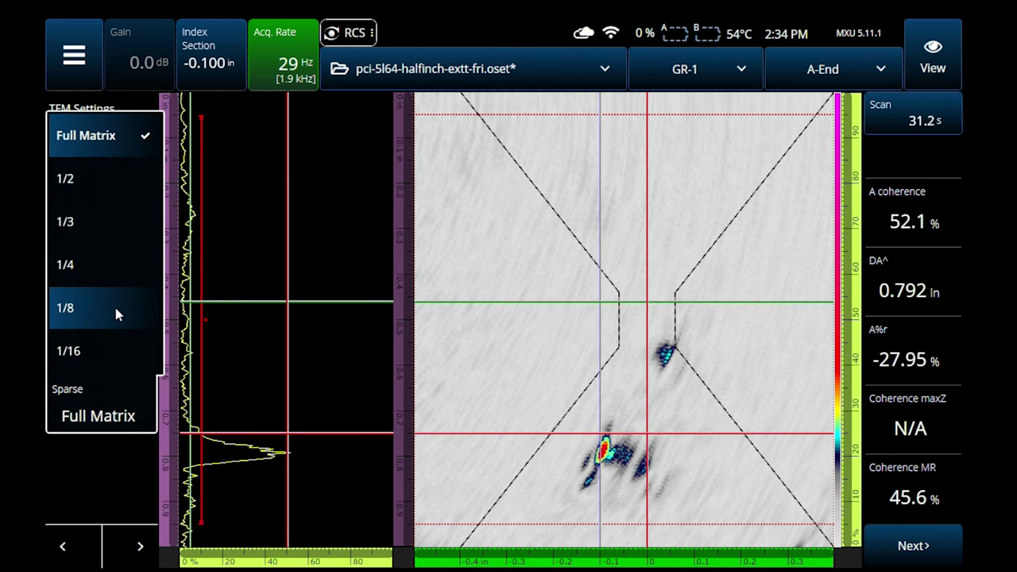
left_click(115, 314)
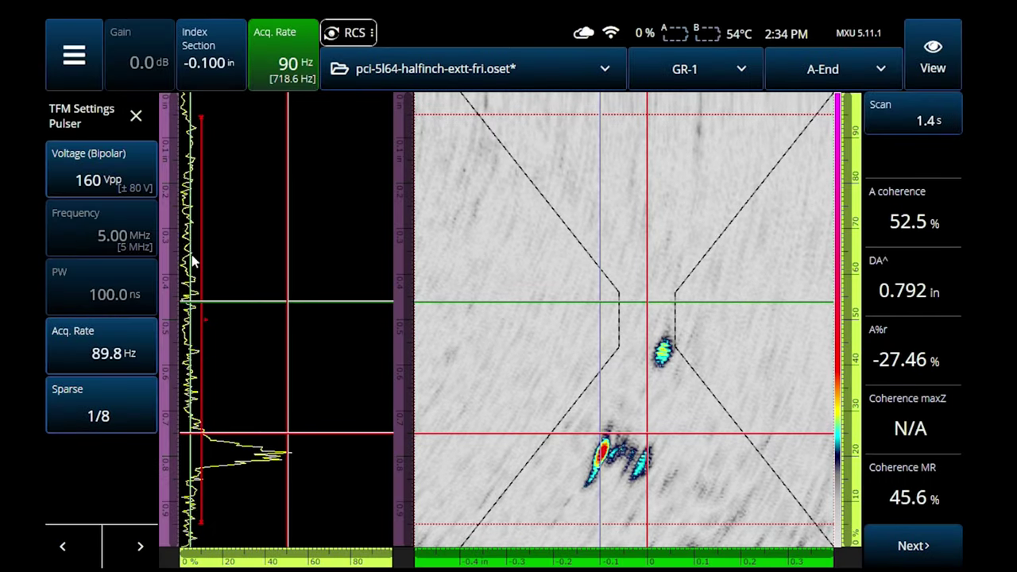
left_click_drag(191, 254, 246, 295)
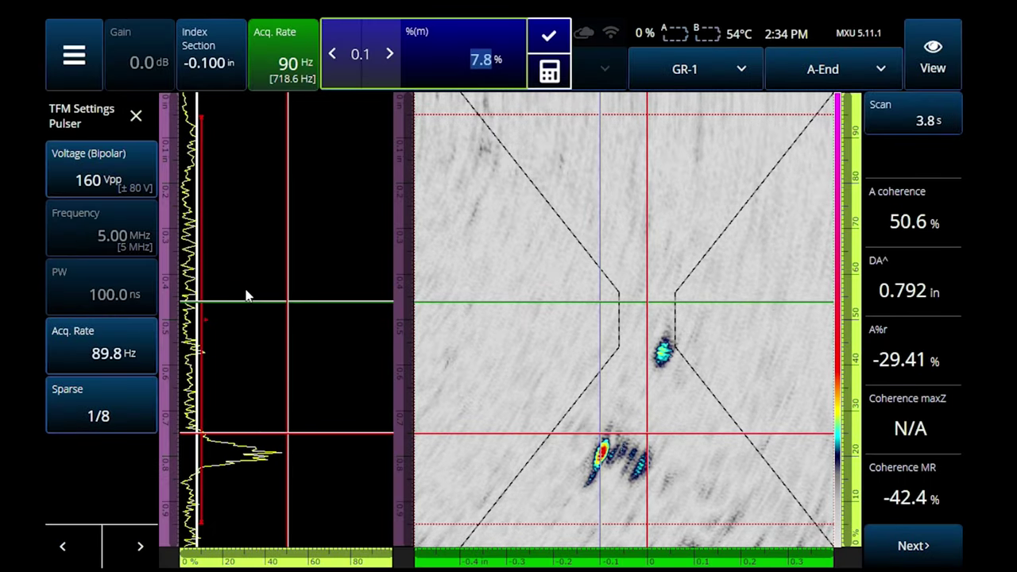